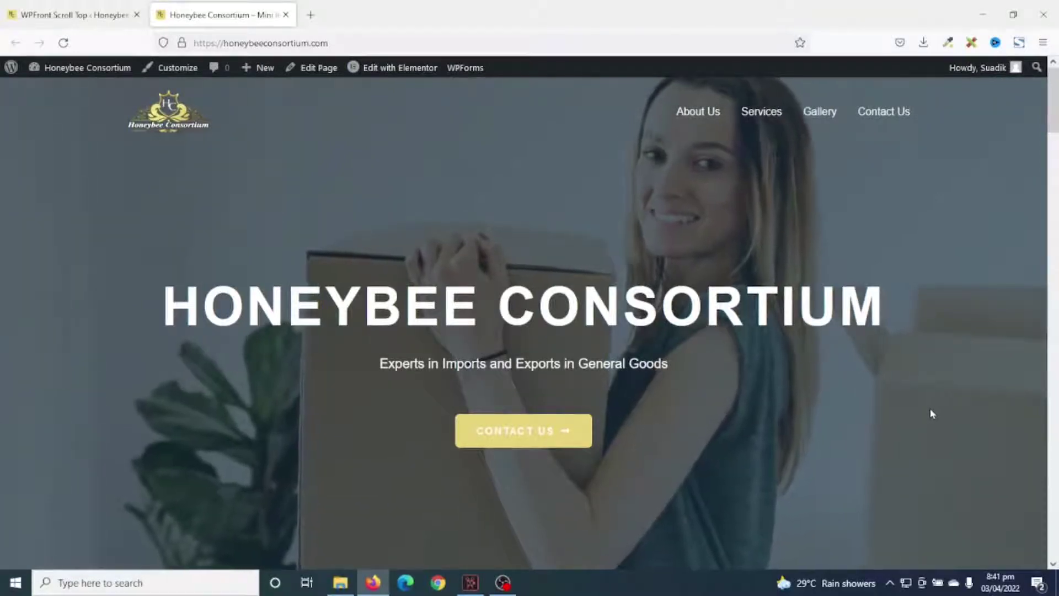
Test the site's current back-to-top behaviour from the About Us, Services and Gallery sections.
scroll(942, 377, "down", 2)
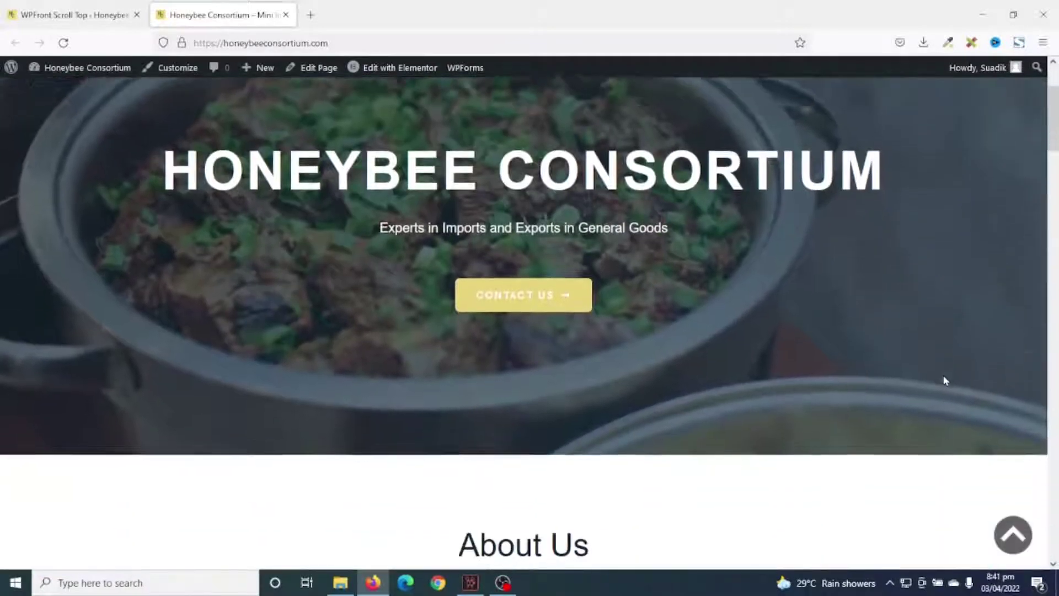
scroll(944, 380, "down", 3)
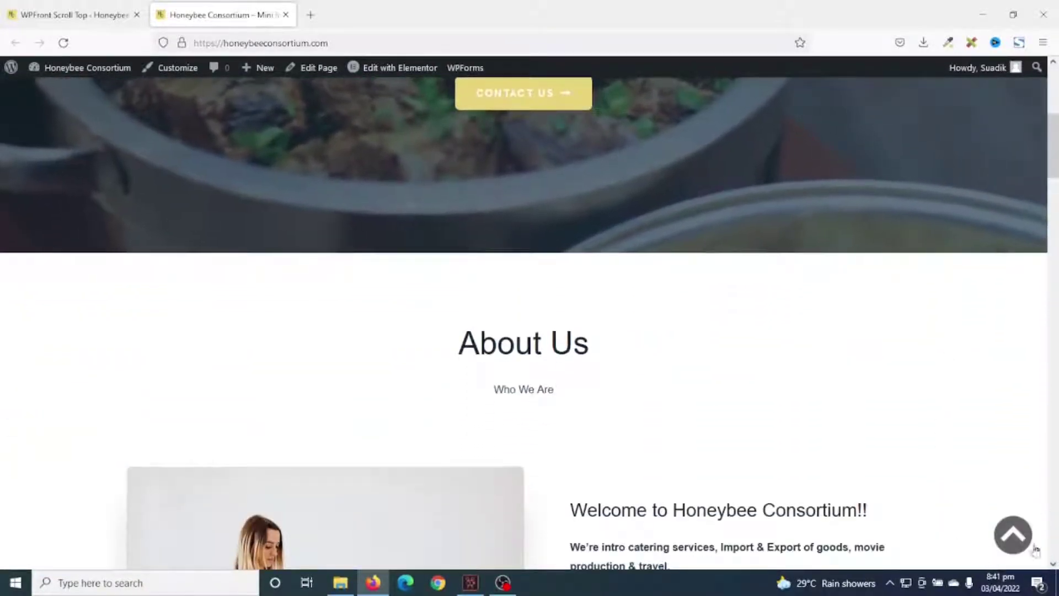
left_click(1013, 536)
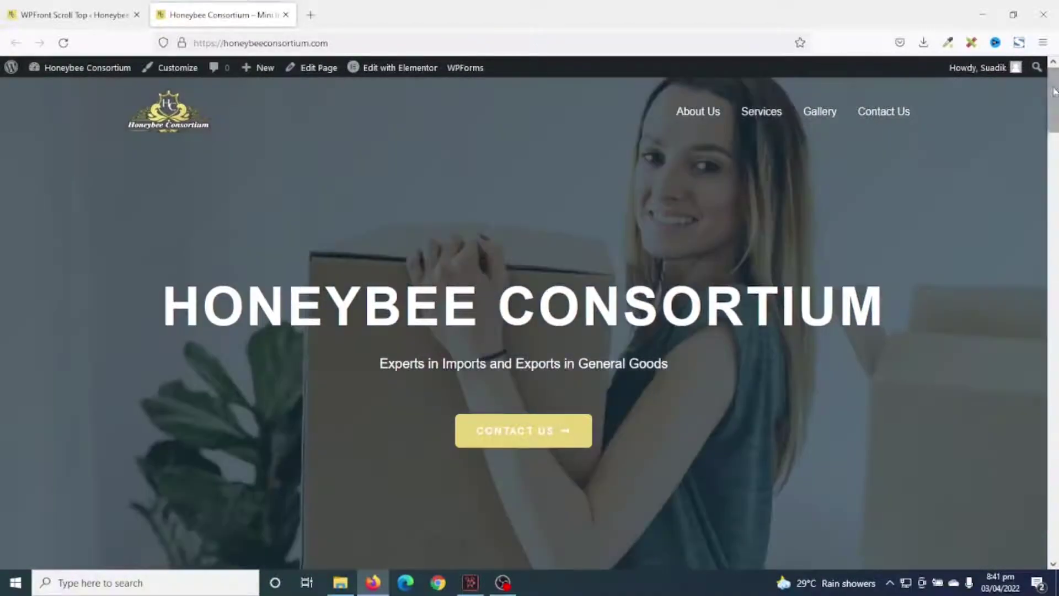
left_click_drag(1055, 99, 1056, 243)
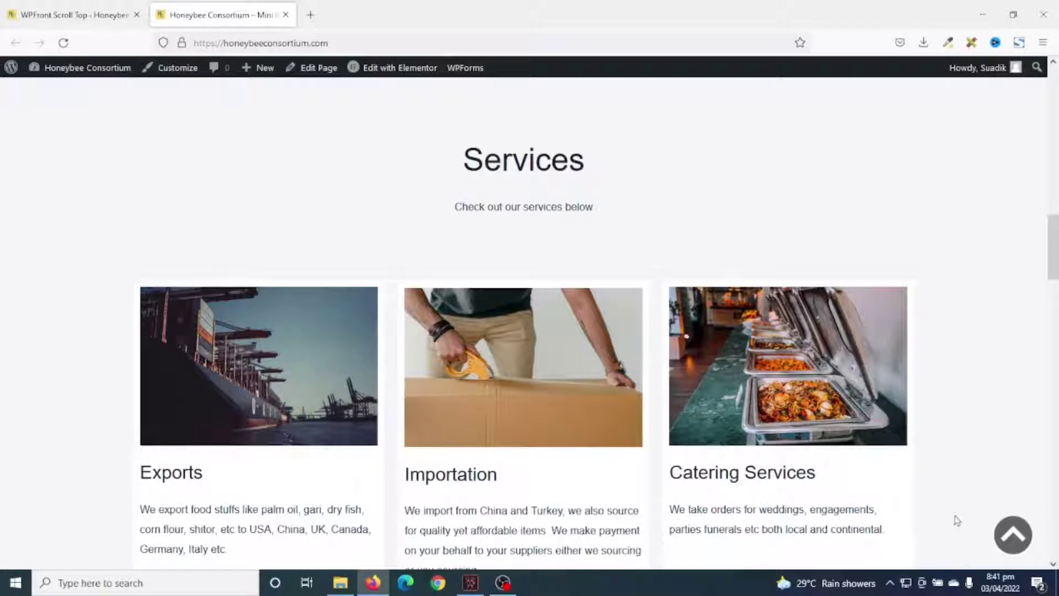
key("Home")
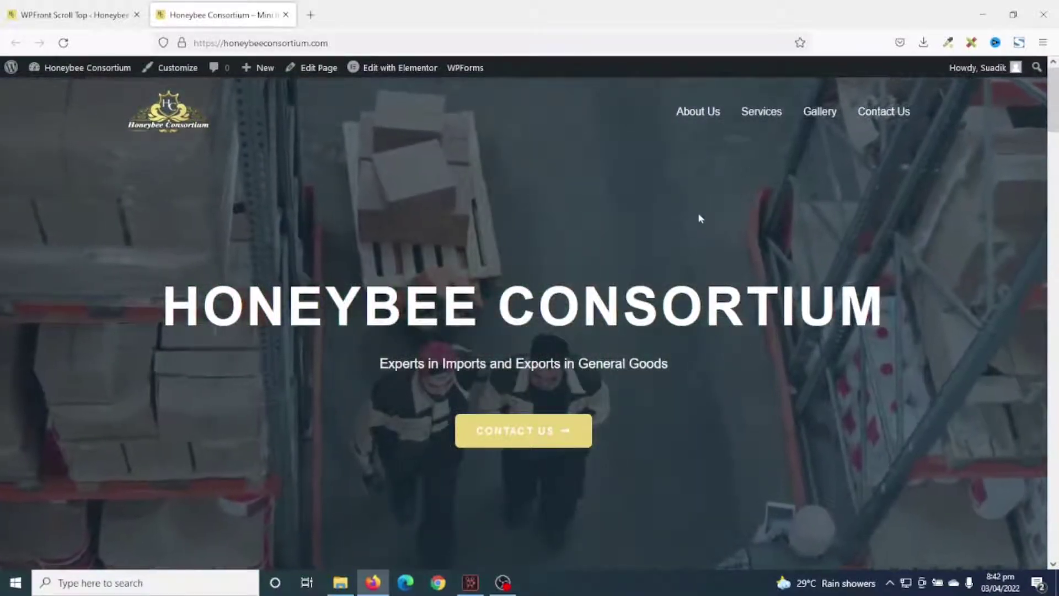
left_click(696, 112)
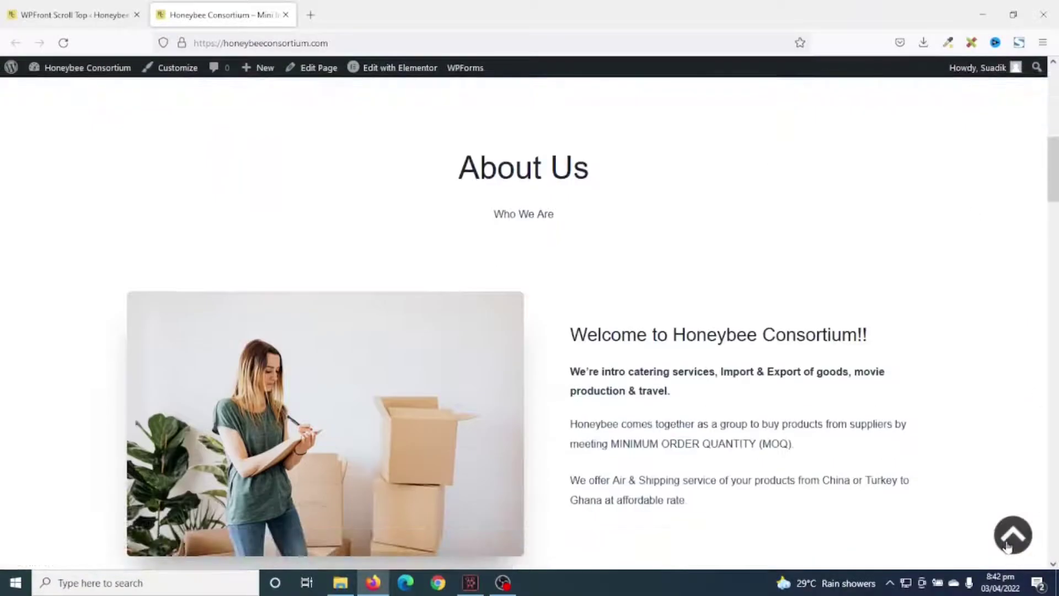
left_click(1007, 545)
left_click(766, 113)
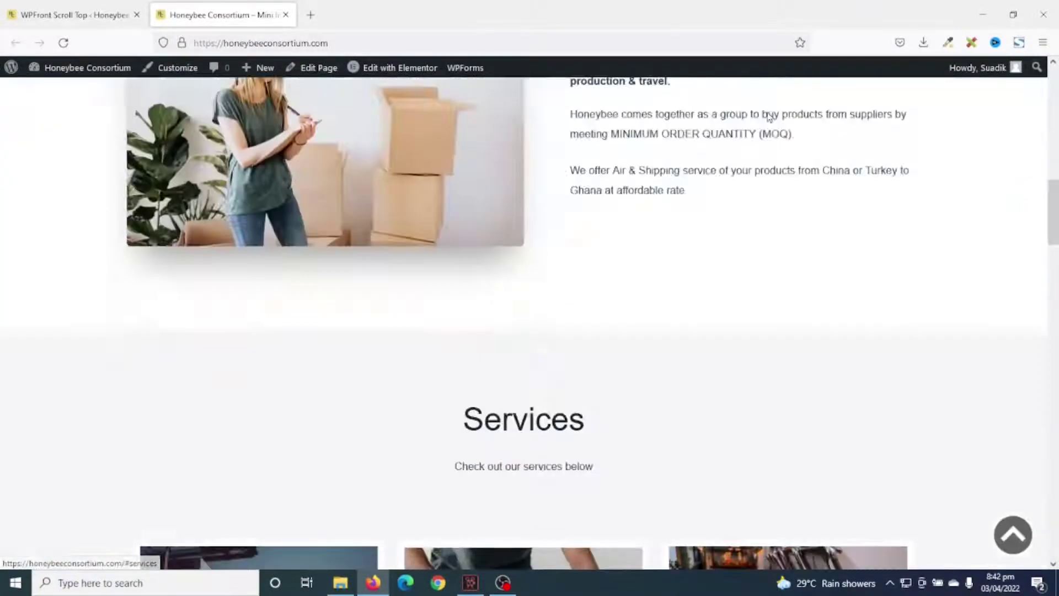
left_click(1012, 535)
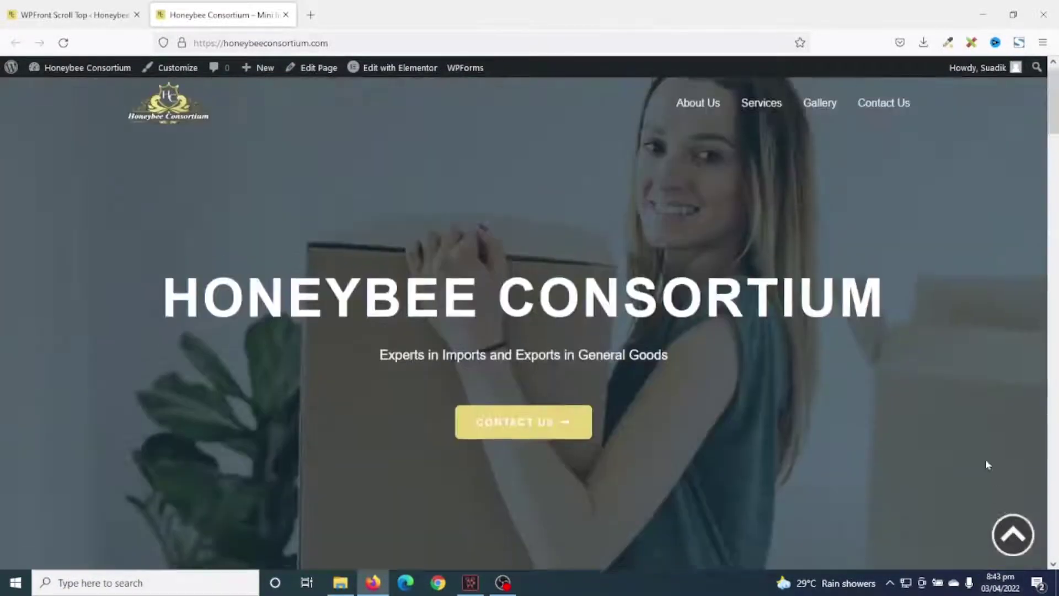
left_click(820, 113)
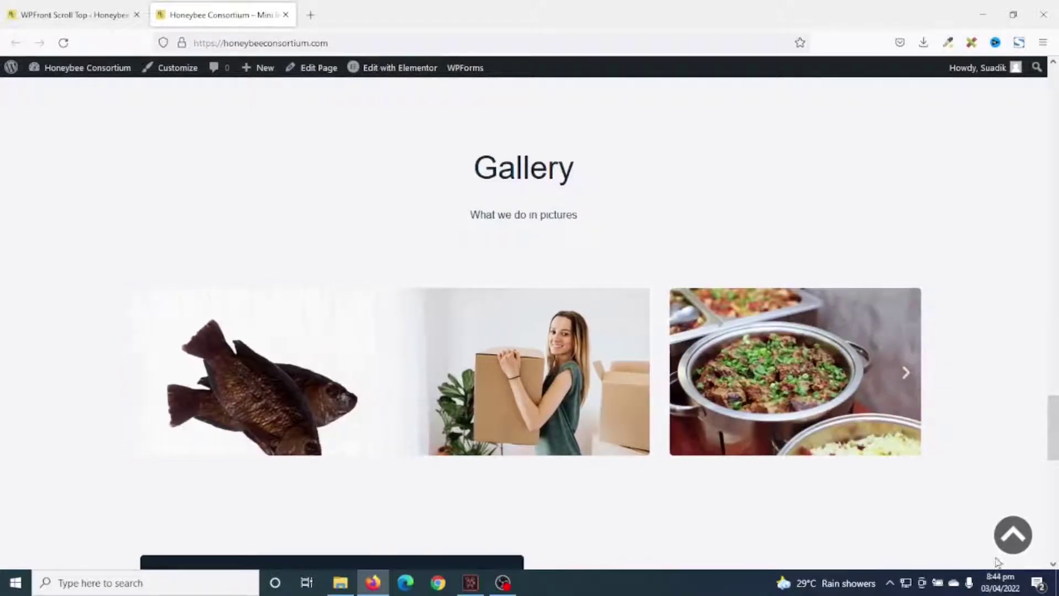
left_click(1007, 545)
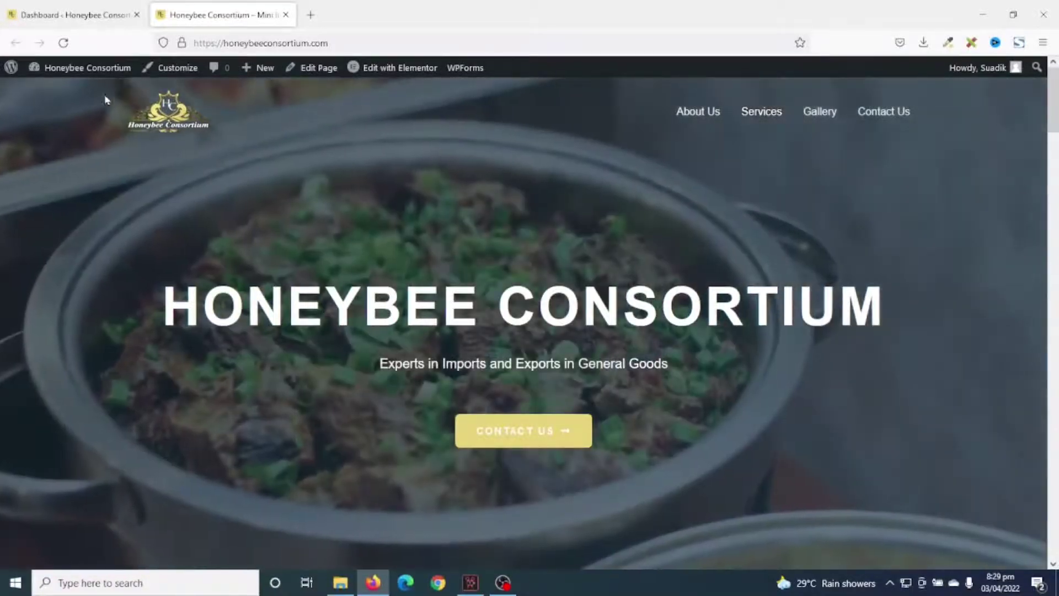
From the dashboard, find WPFront Scroll Top by searching 'scroll to top', then install and activate it.
left_click(64, 16)
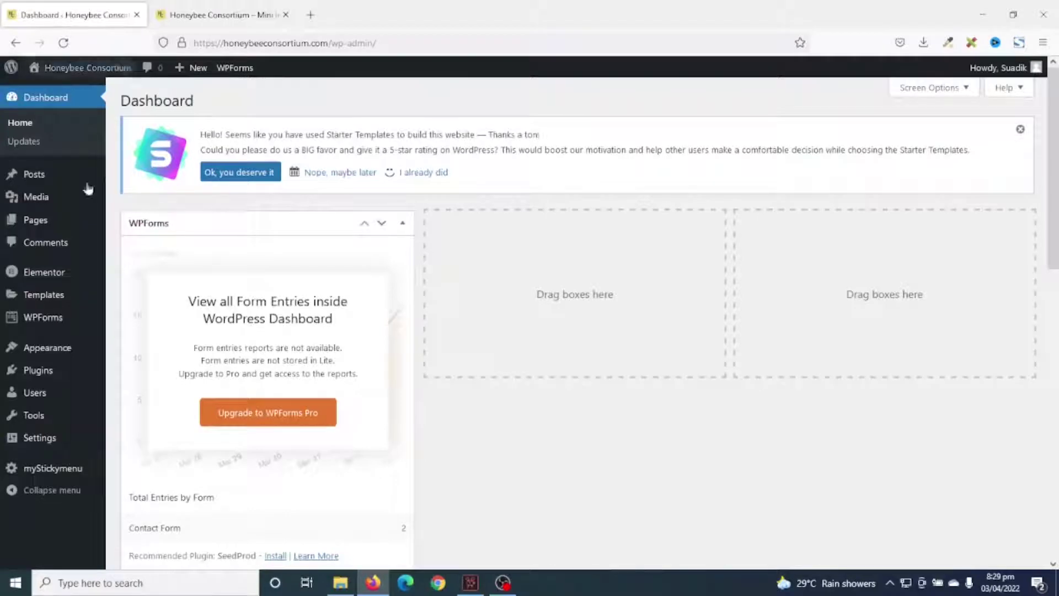
mouse_move(30, 371)
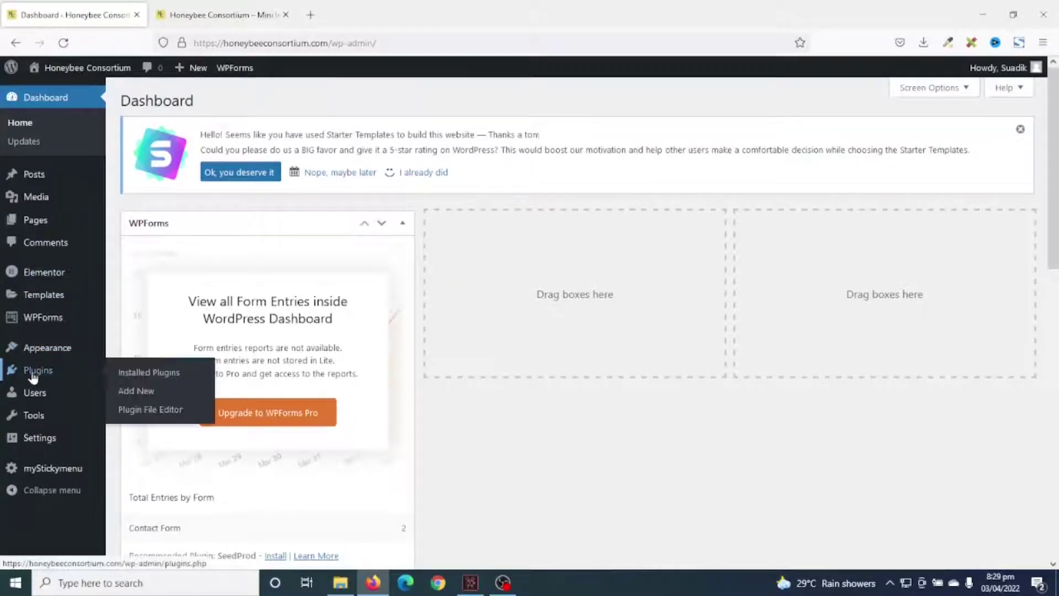
left_click(127, 391)
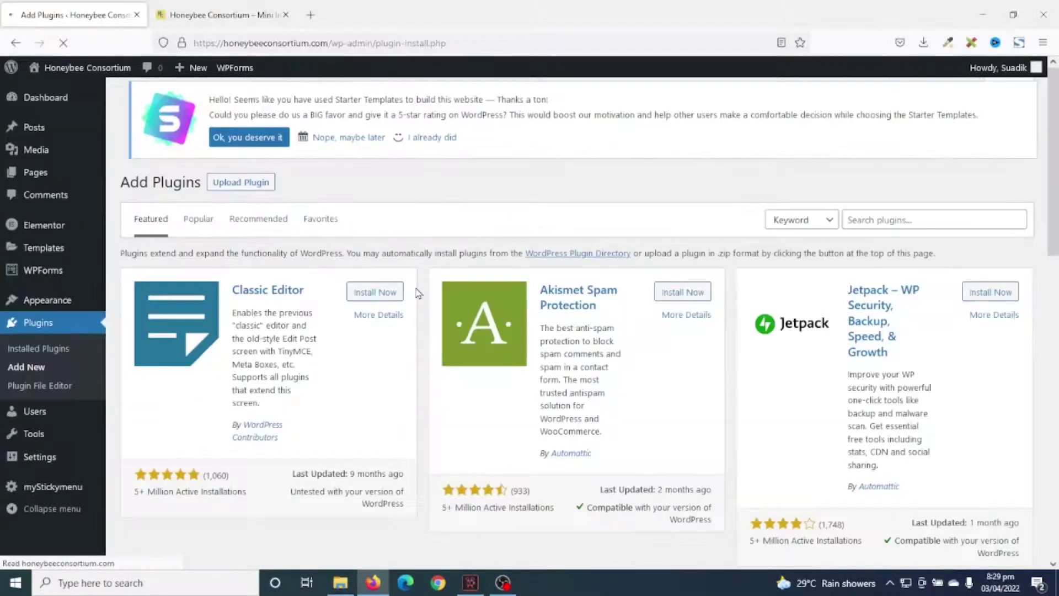
left_click(895, 222)
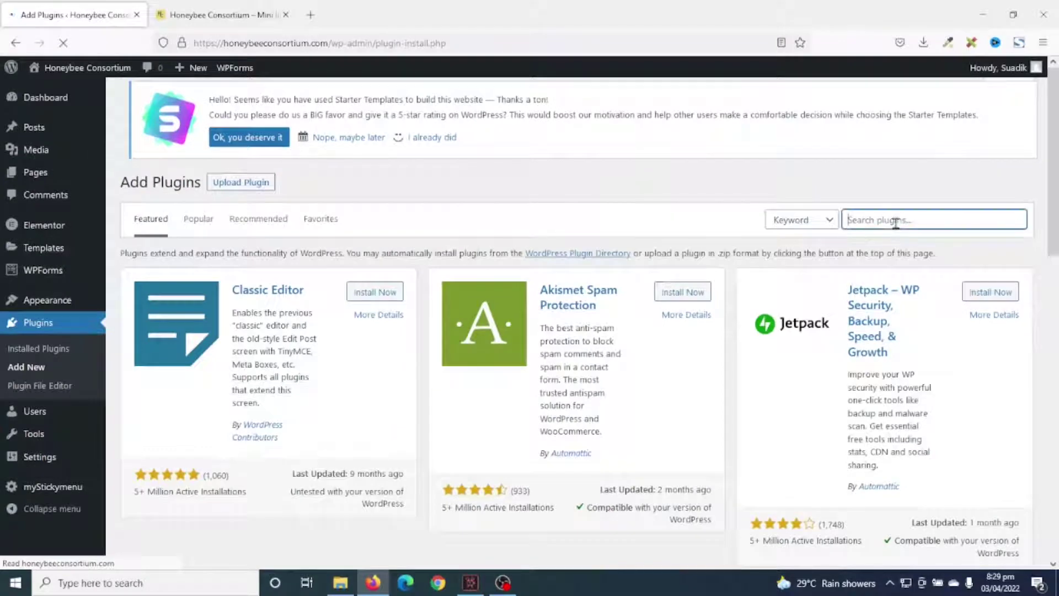
type("scroll to to")
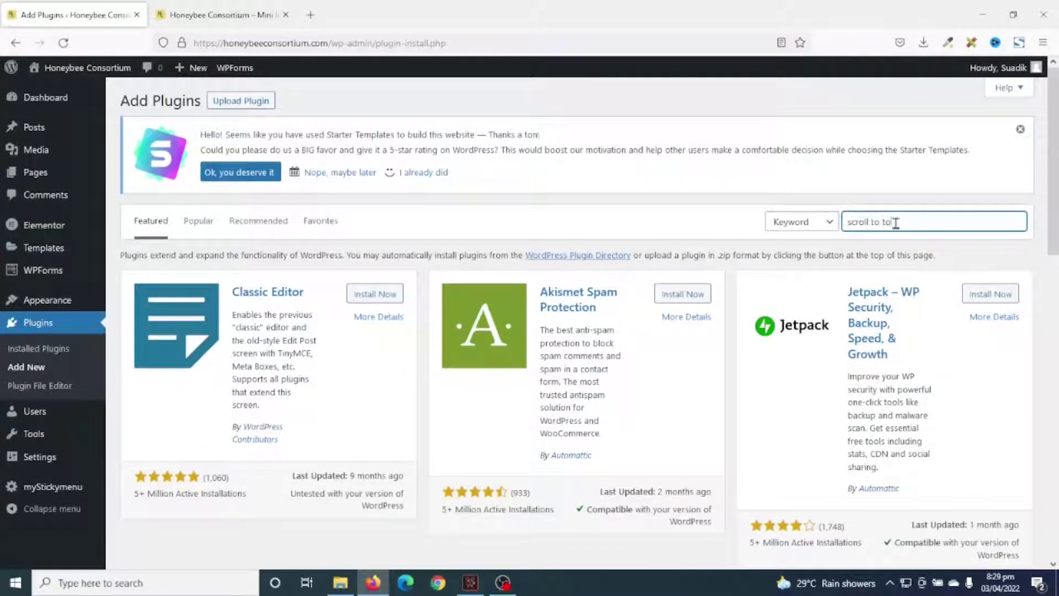
type("p")
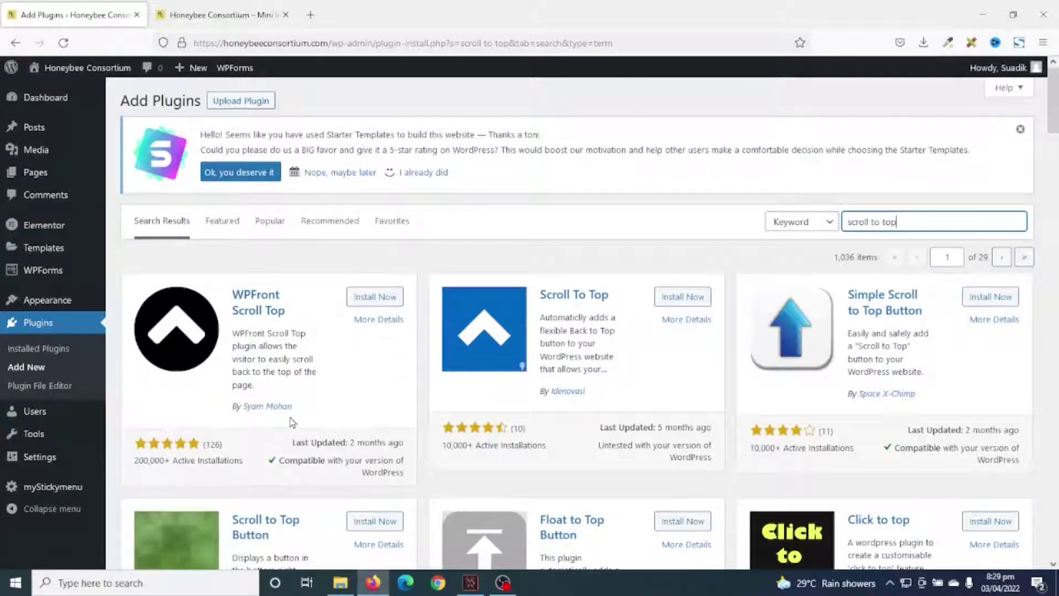
left_click(376, 298)
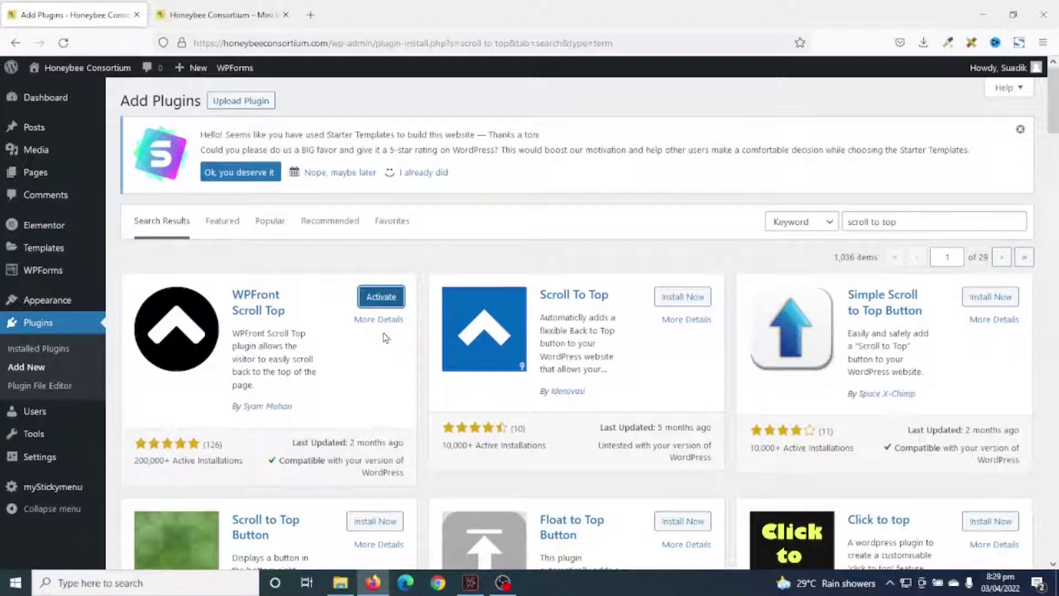
left_click(381, 297)
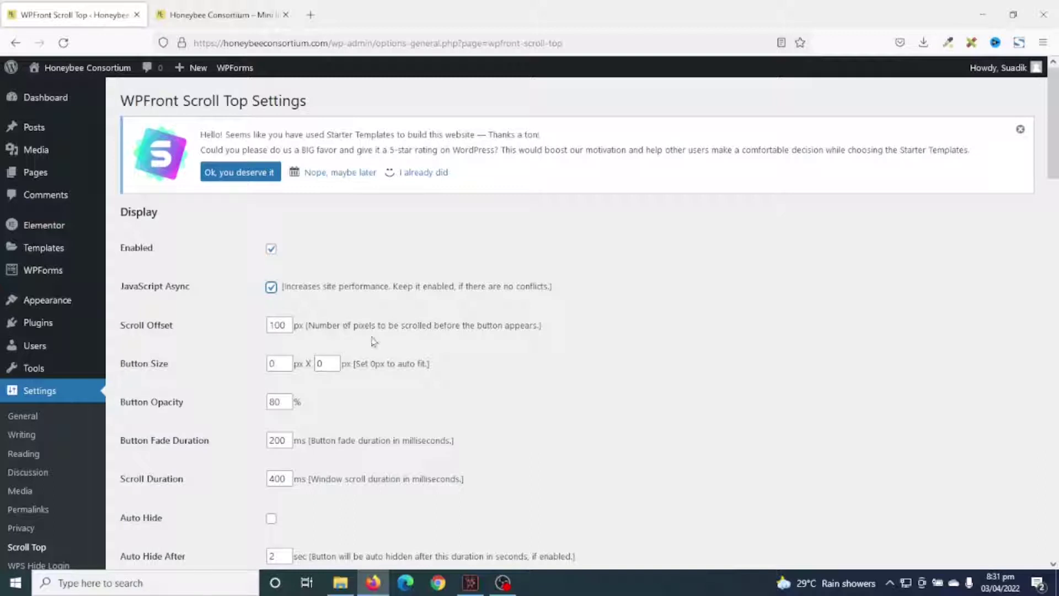
Go through the Scroll Offset value and the Button Size width and height fields.
left_click_drag(288, 328, 222, 326)
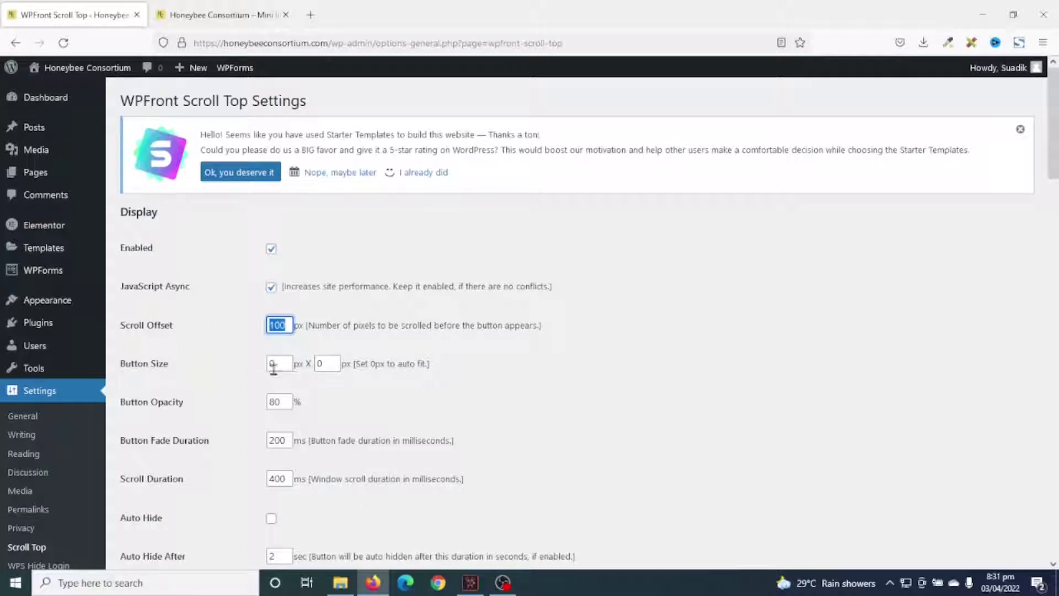
key("Tab")
key("Tab")
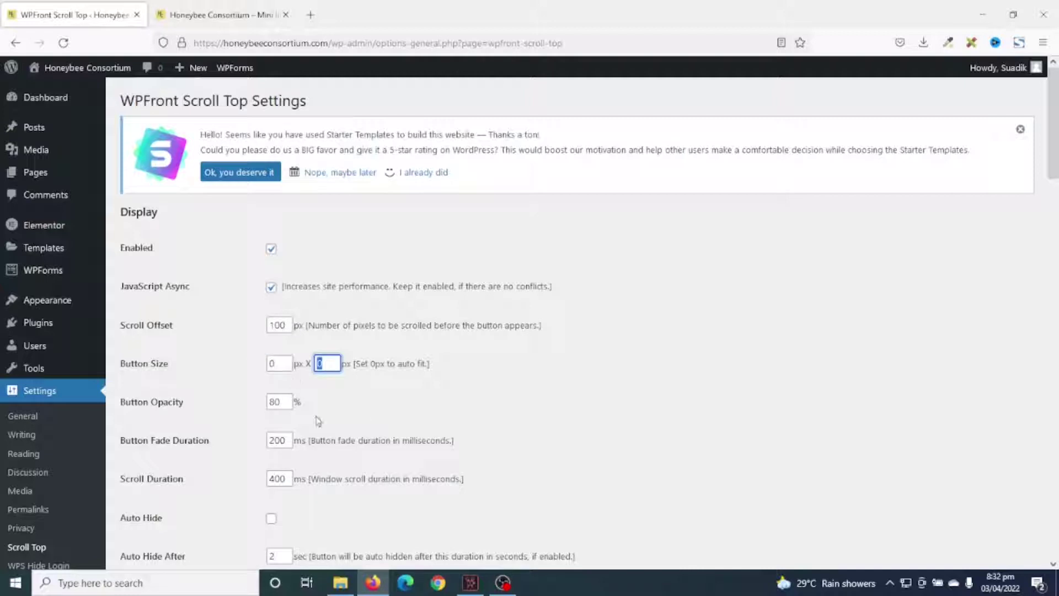
left_click(357, 393)
scroll(217, 425, "down", 3)
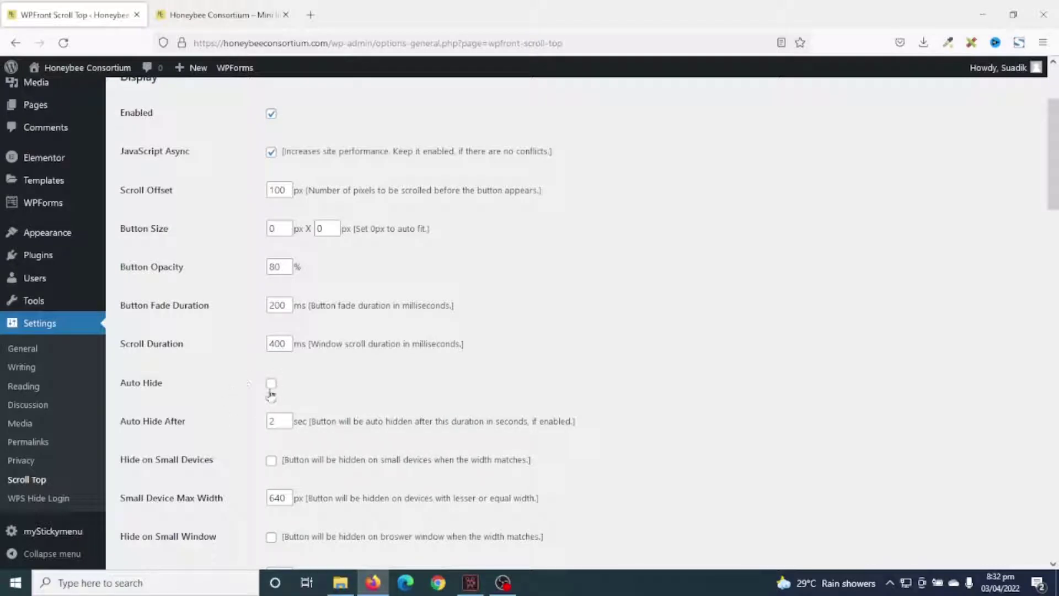
double_click(282, 422)
double_click(275, 498)
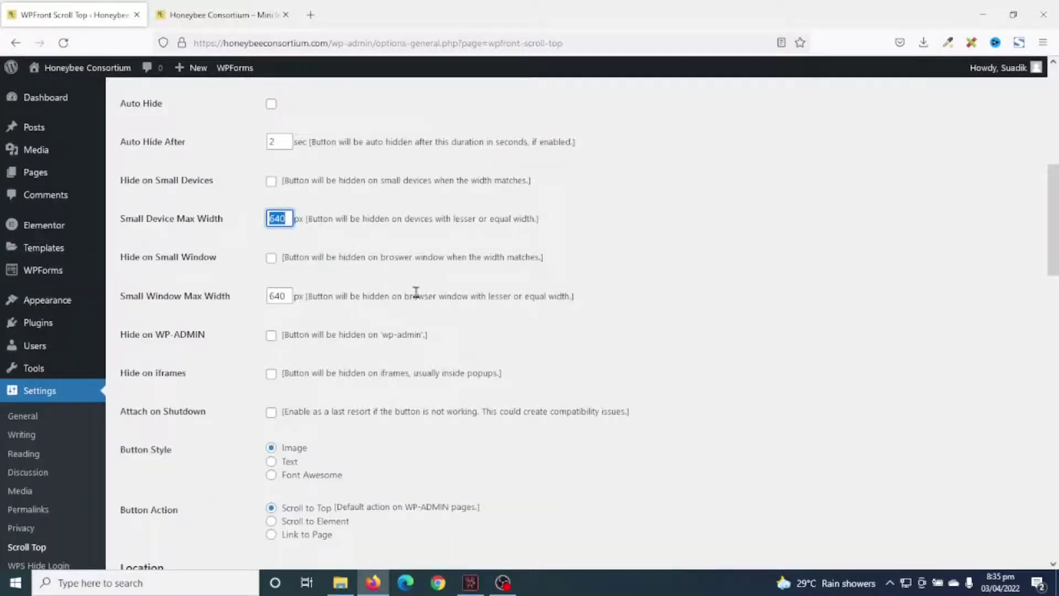
double_click(289, 297)
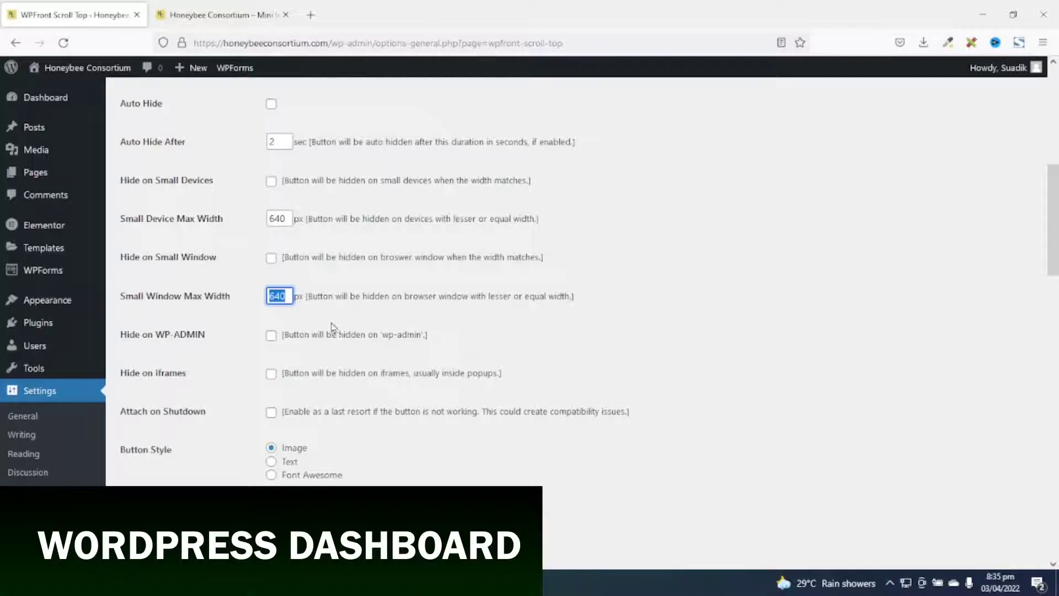
scroll(300, 434, "down", 1)
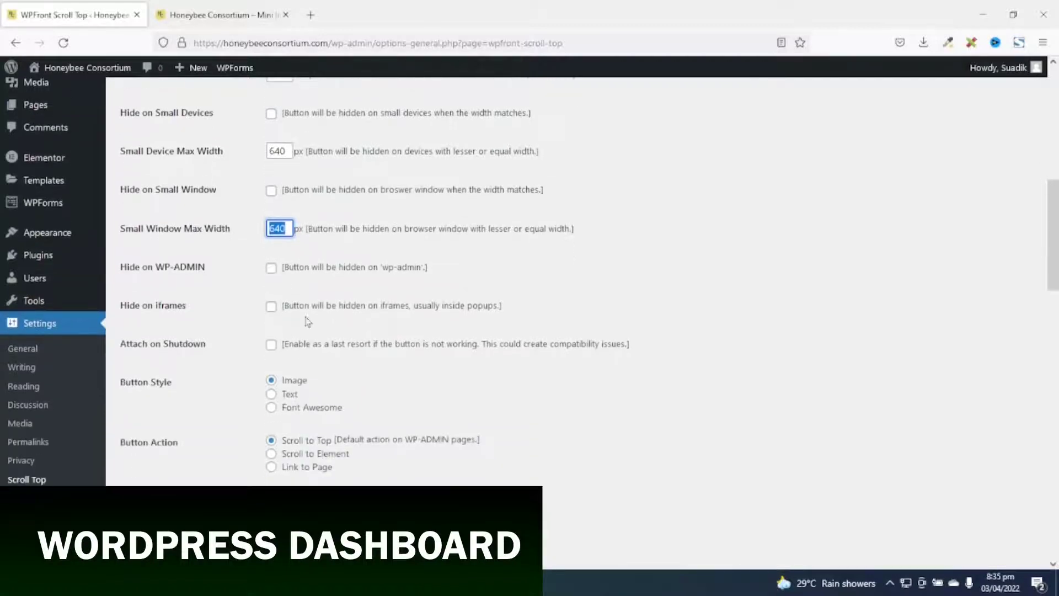
Switch Button Style to Text and look over the text button colour settings.
scroll(324, 376, "down", 1)
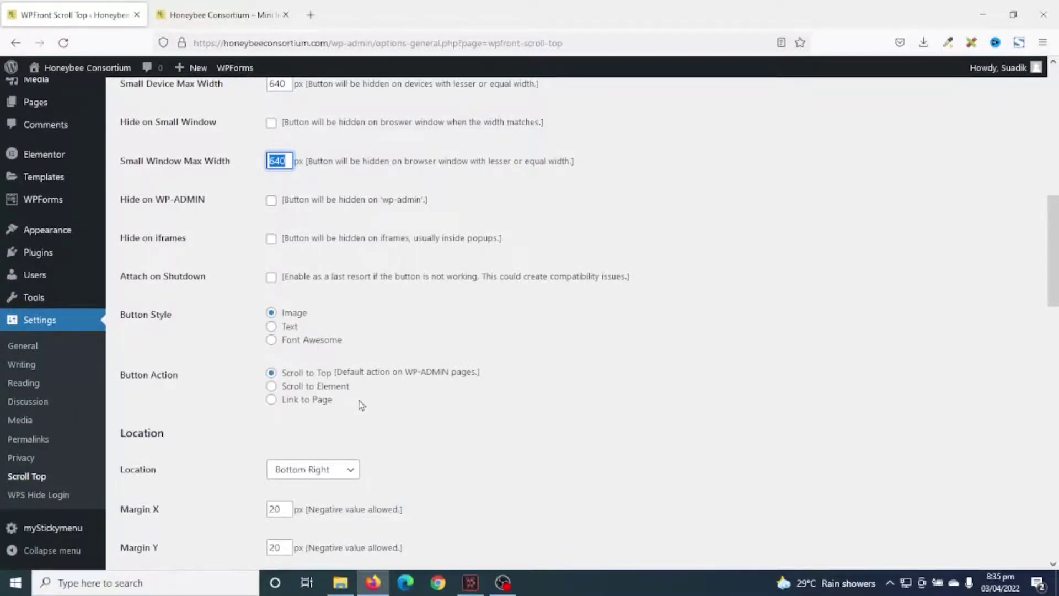
scroll(360, 405, "down", 15)
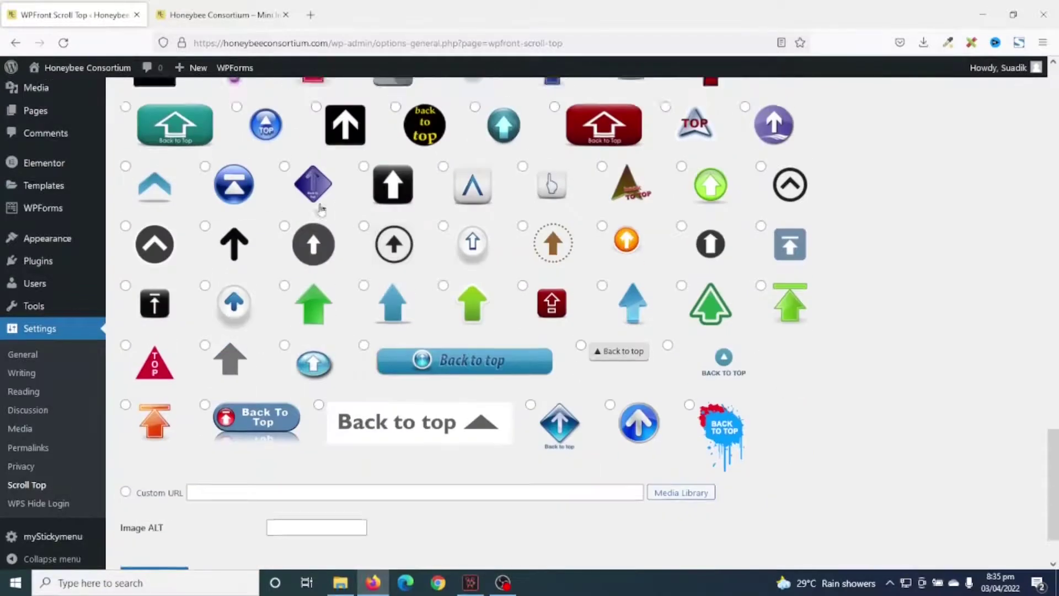
scroll(321, 208, "up", 15)
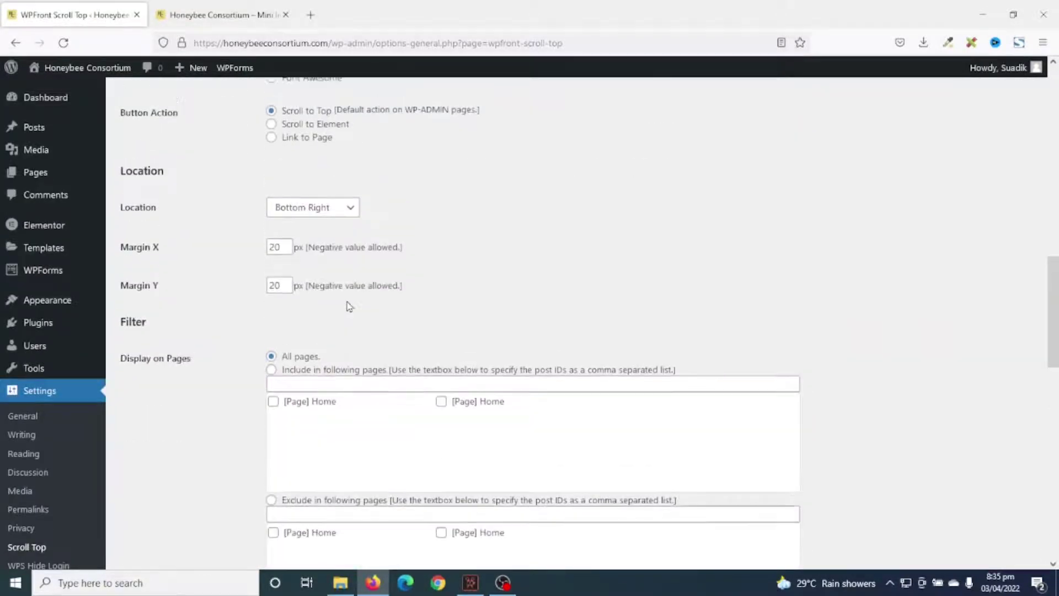
scroll(331, 287, "up", 2)
left_click(289, 194)
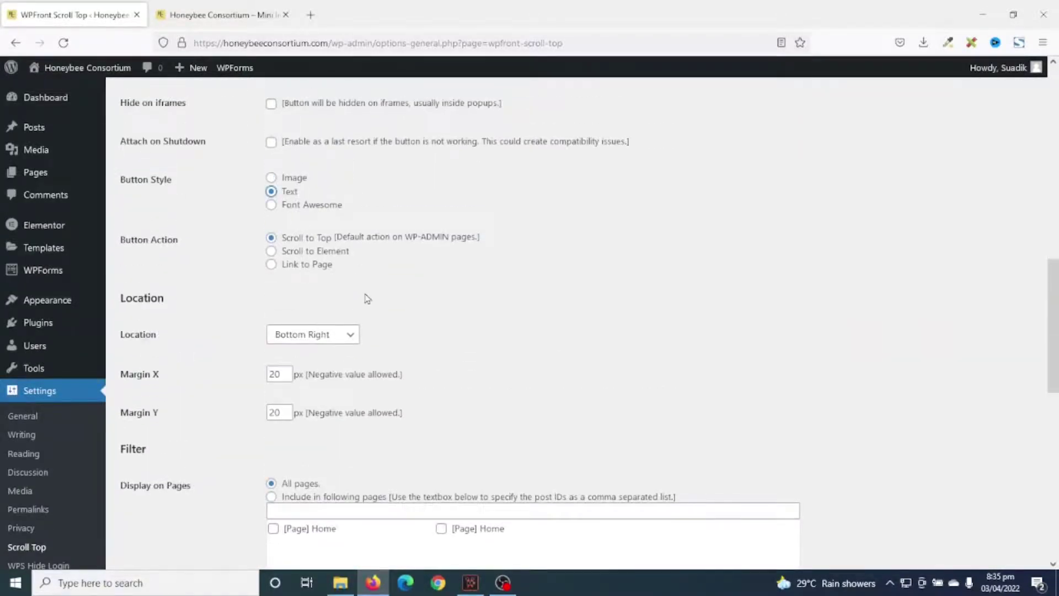
scroll(384, 324, "down", 11)
scroll(384, 329, "up", 5)
scroll(316, 376, "down", 2)
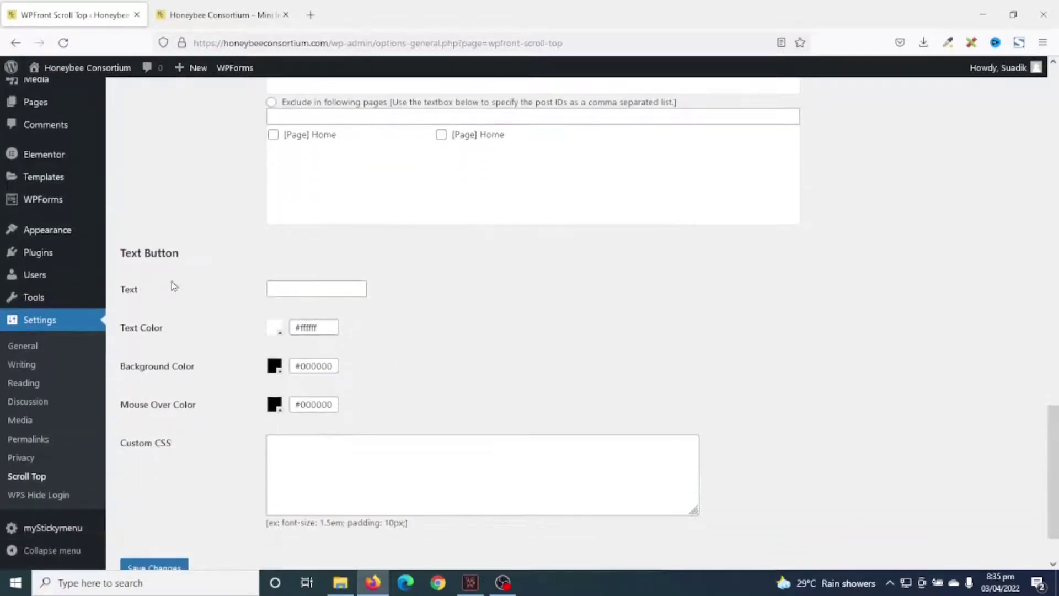
left_click_drag(126, 255, 305, 405)
scroll(431, 386, "up", 8)
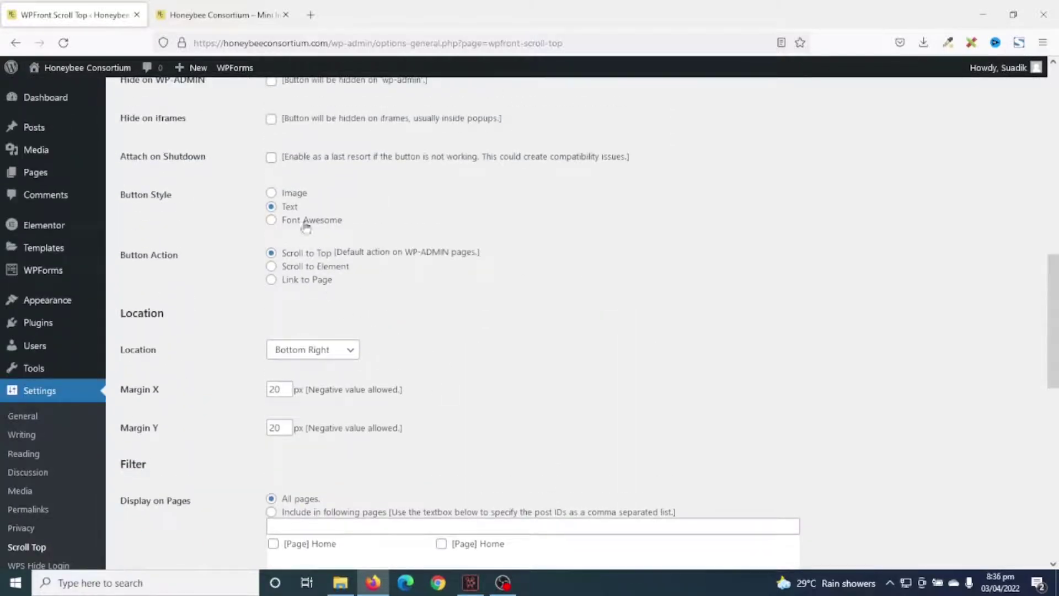
Try the Font Awesome style, then settle on the Image button style.
left_click(305, 222)
scroll(364, 415, "down", 8)
scroll(373, 360, "up", 3)
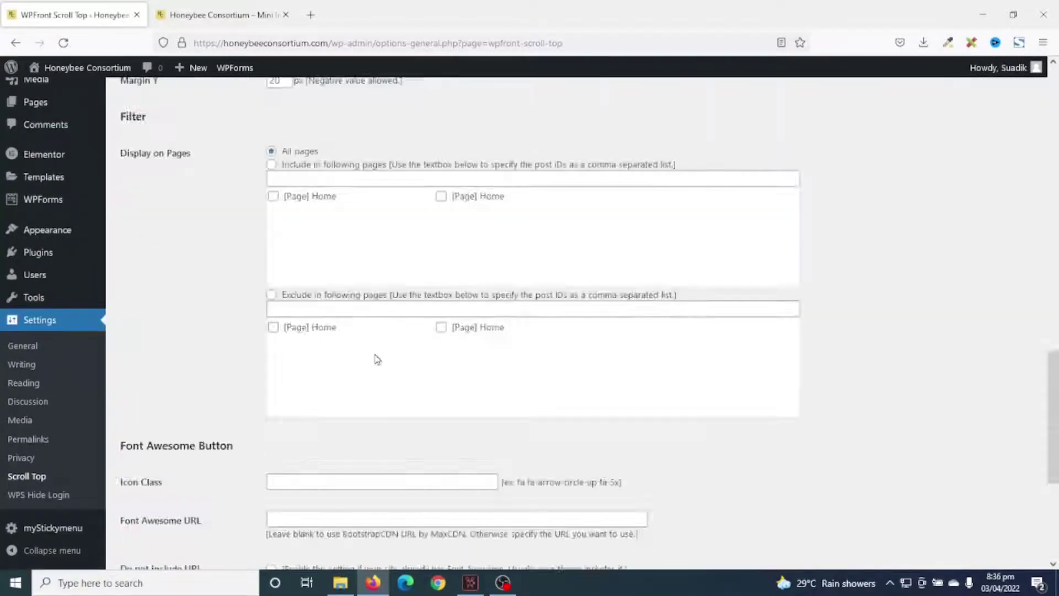
scroll(348, 358, "down", 4)
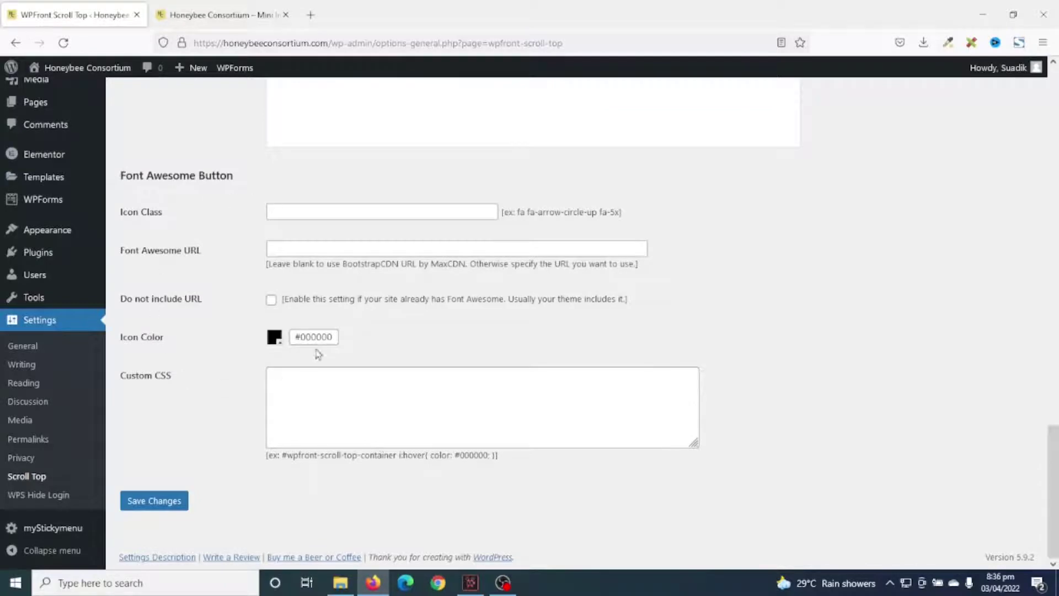
scroll(311, 377, "up", 10)
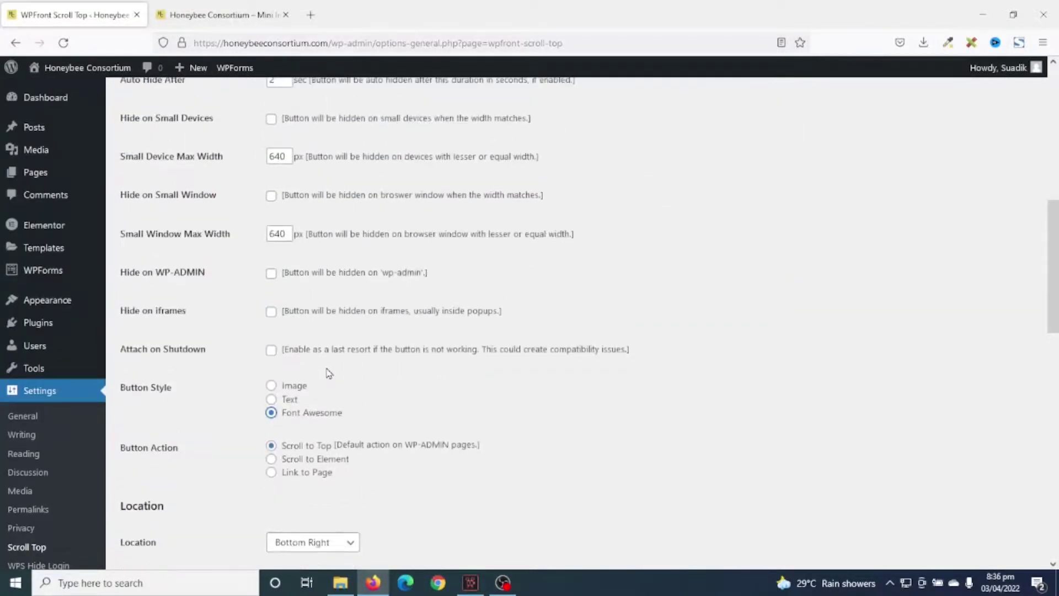
left_click(295, 390)
scroll(298, 392, "down", 3)
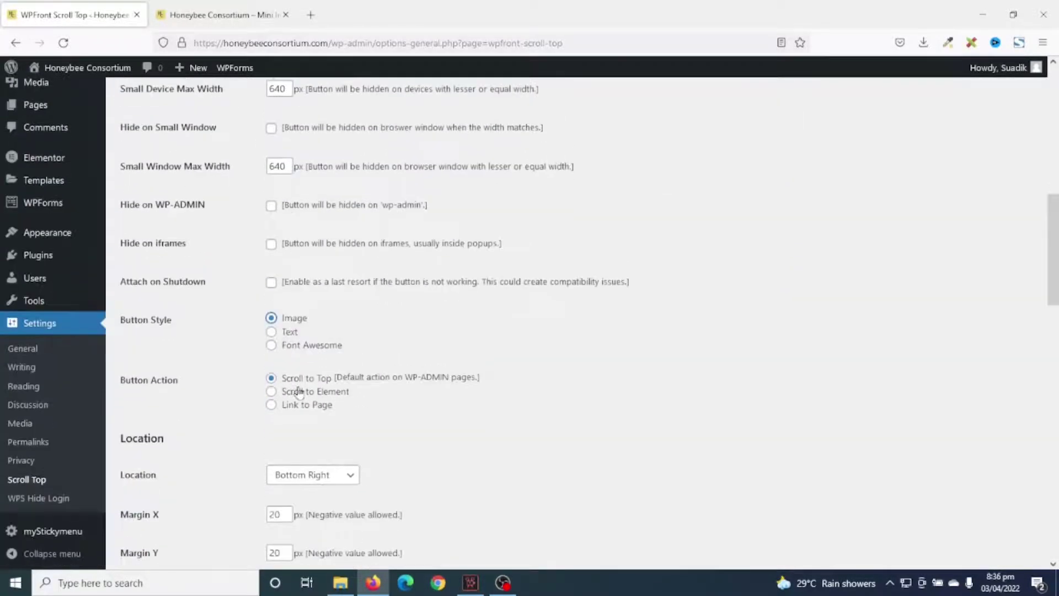
scroll(148, 247, "up", 1)
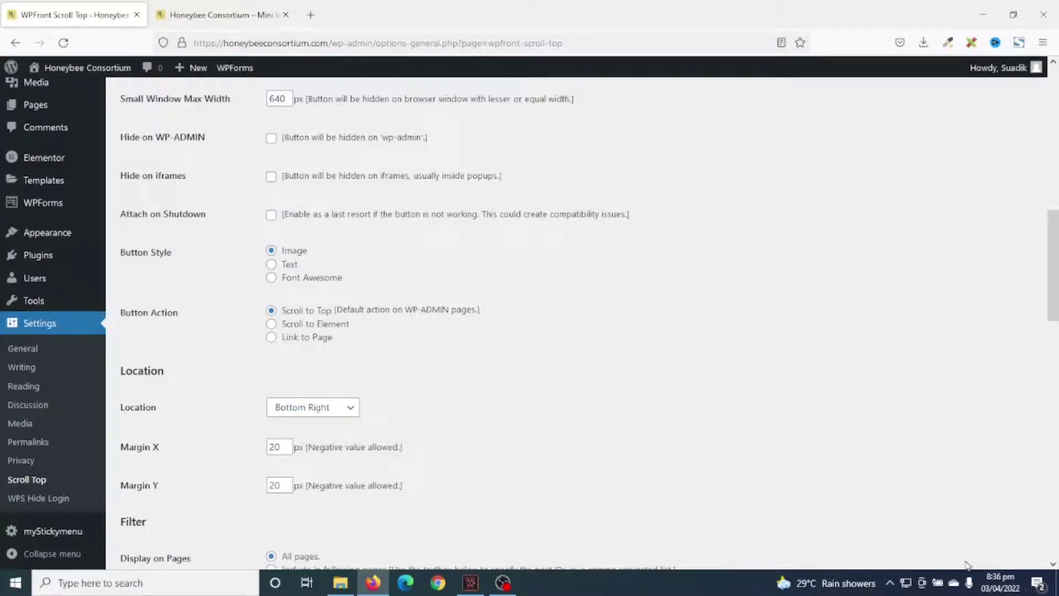
left_click(310, 411)
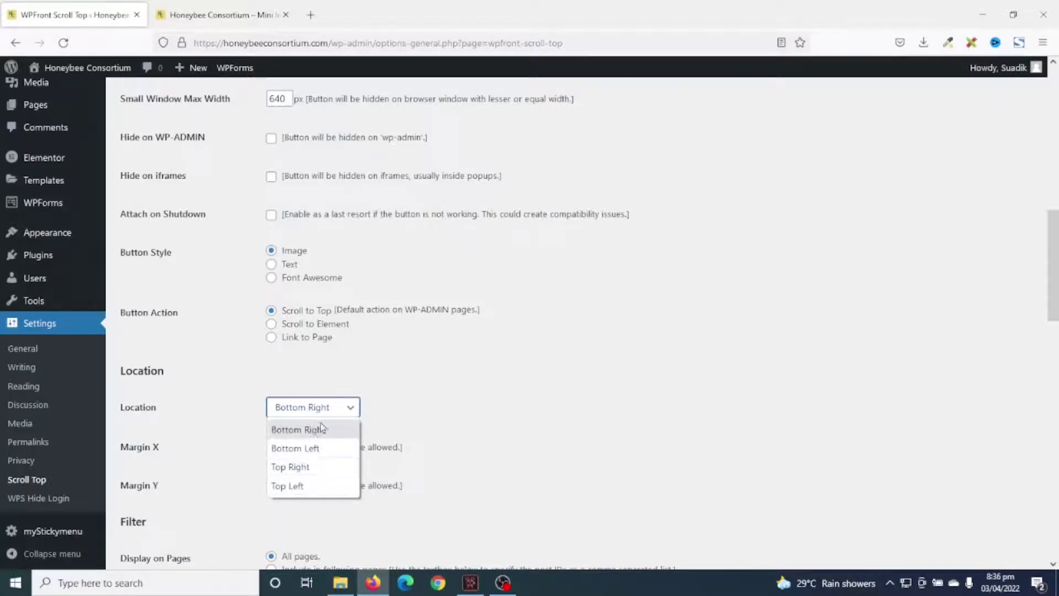
left_click(327, 407)
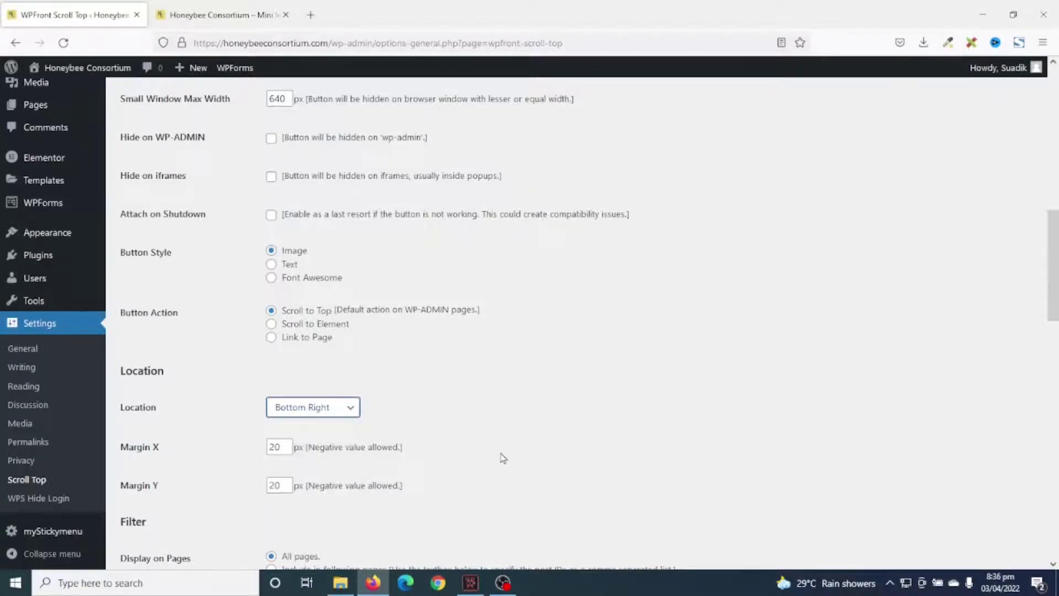
scroll(503, 458, "down", 1)
scroll(324, 490, "down", 6)
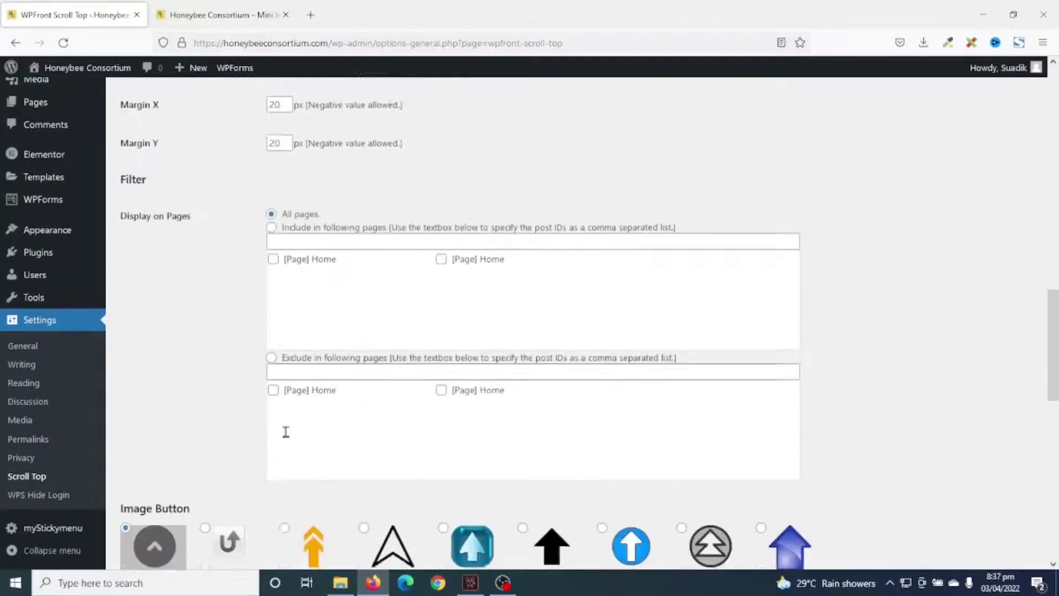
Scroll the Image Button grid to the dark circular chevron and focus the Image ALT field.
scroll(309, 309, "down", 2)
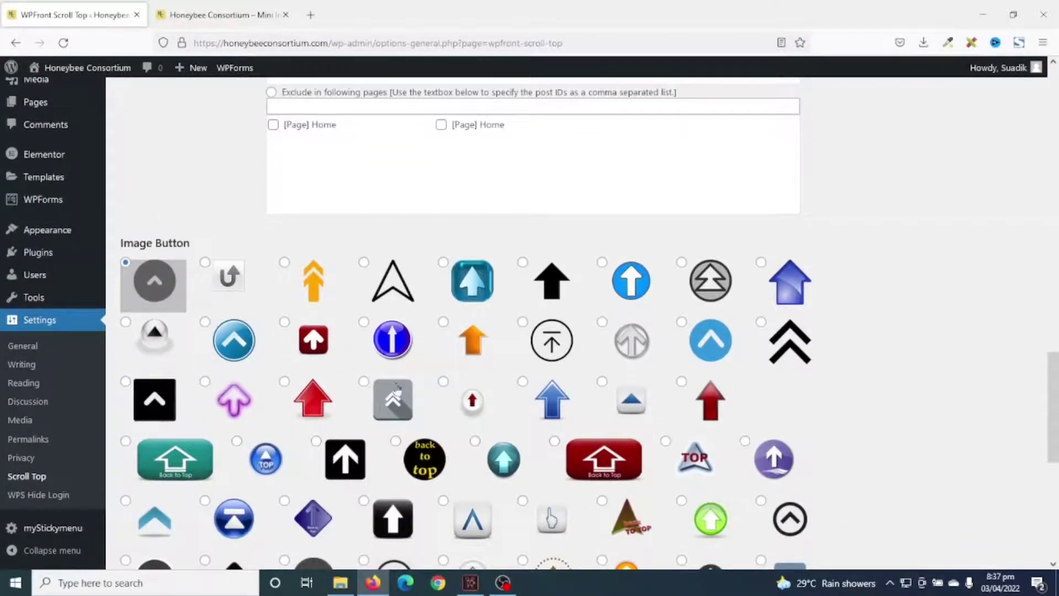
scroll(731, 488, "down", 1)
scroll(539, 411, "down", 2)
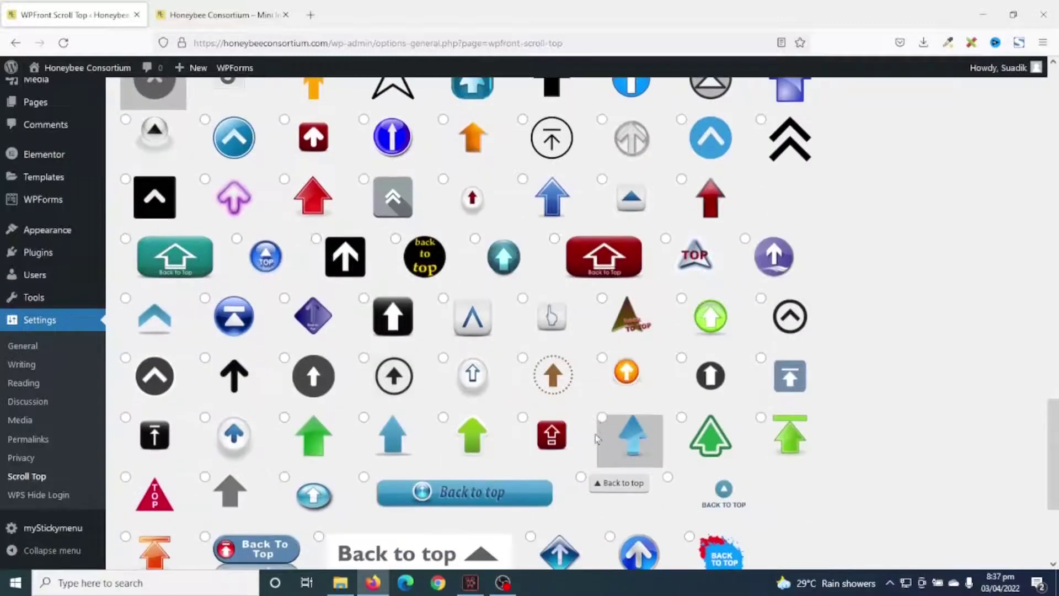
scroll(109, 274, "up", 3)
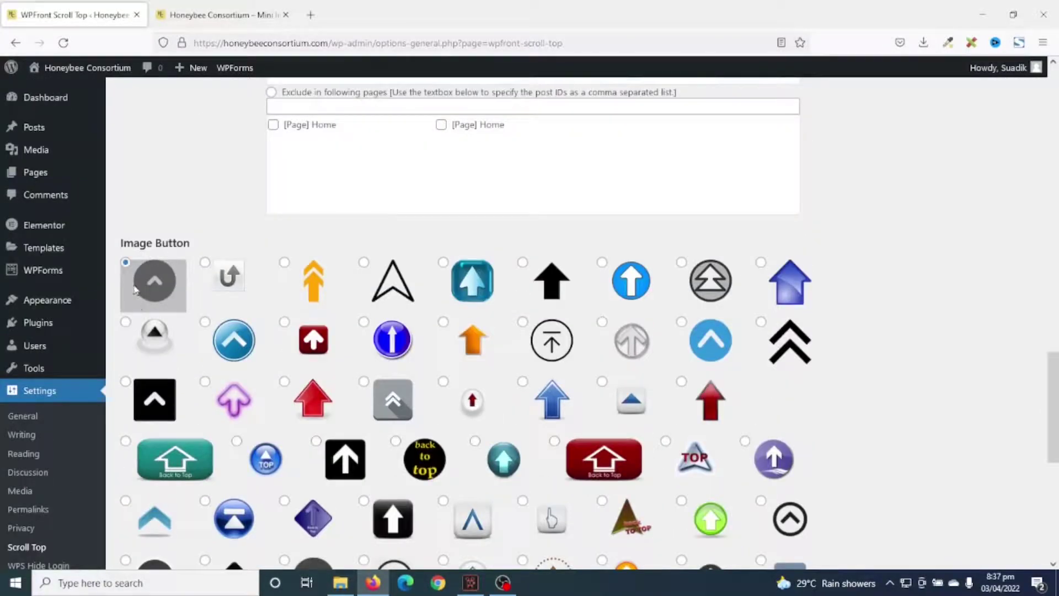
scroll(168, 303, "down", 3)
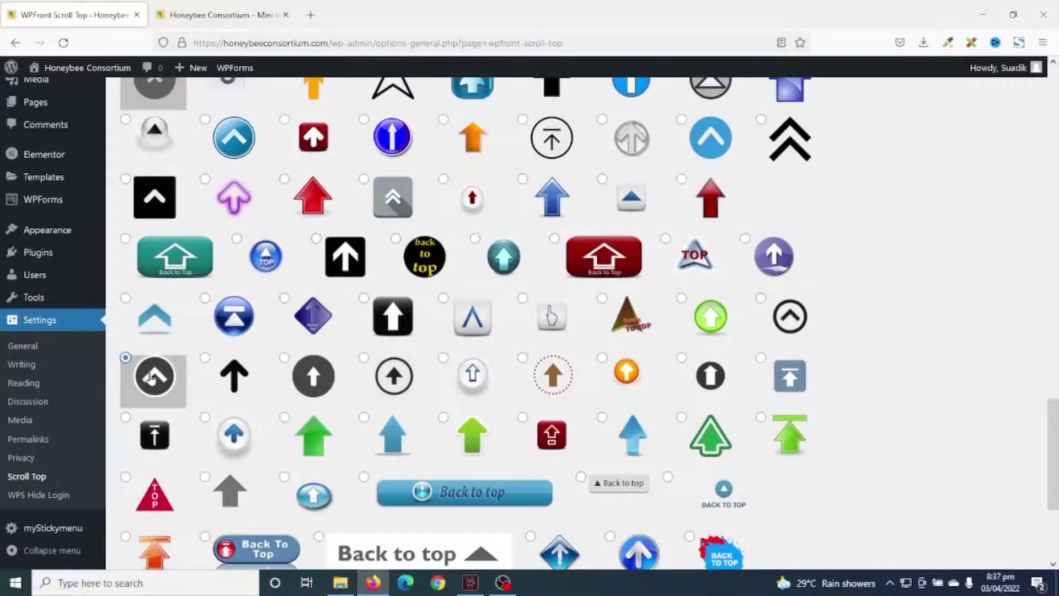
scroll(312, 364, "down", 3)
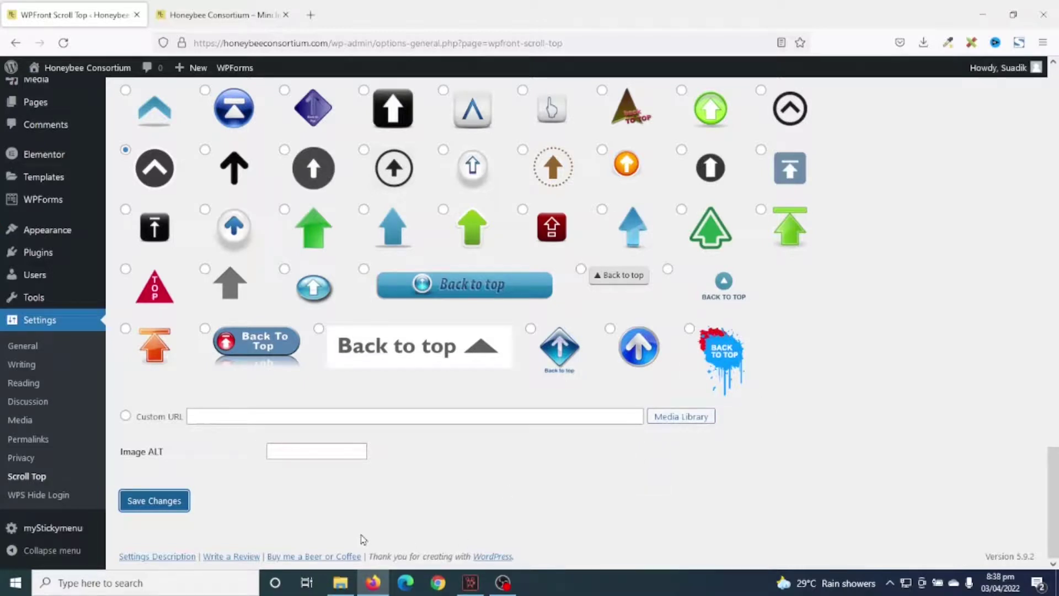
left_click(312, 451)
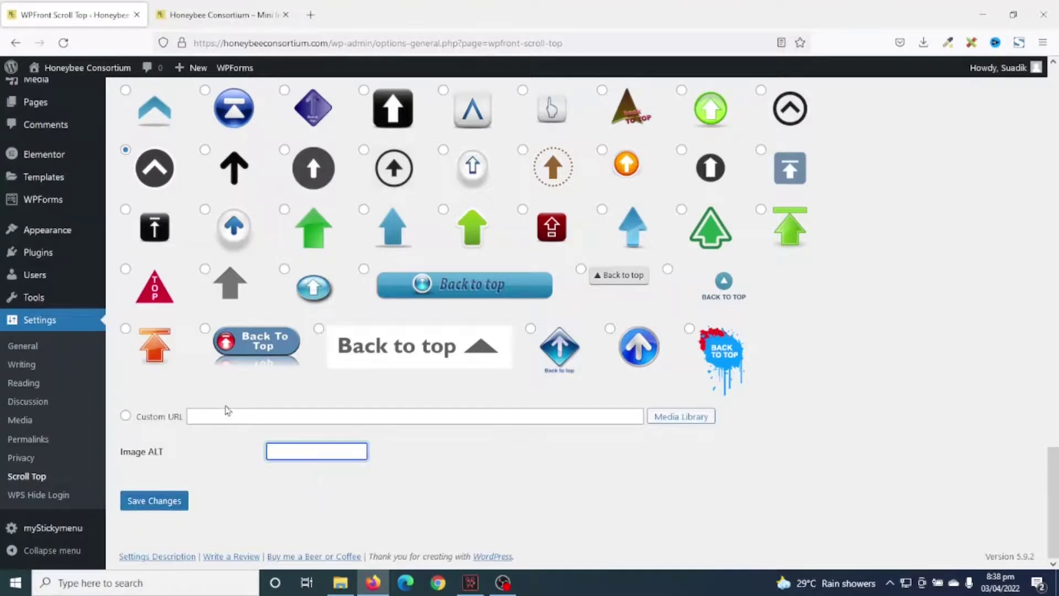
Save the Scroll Top settings so the 'Settings saved.' notice appears.
left_click(158, 503)
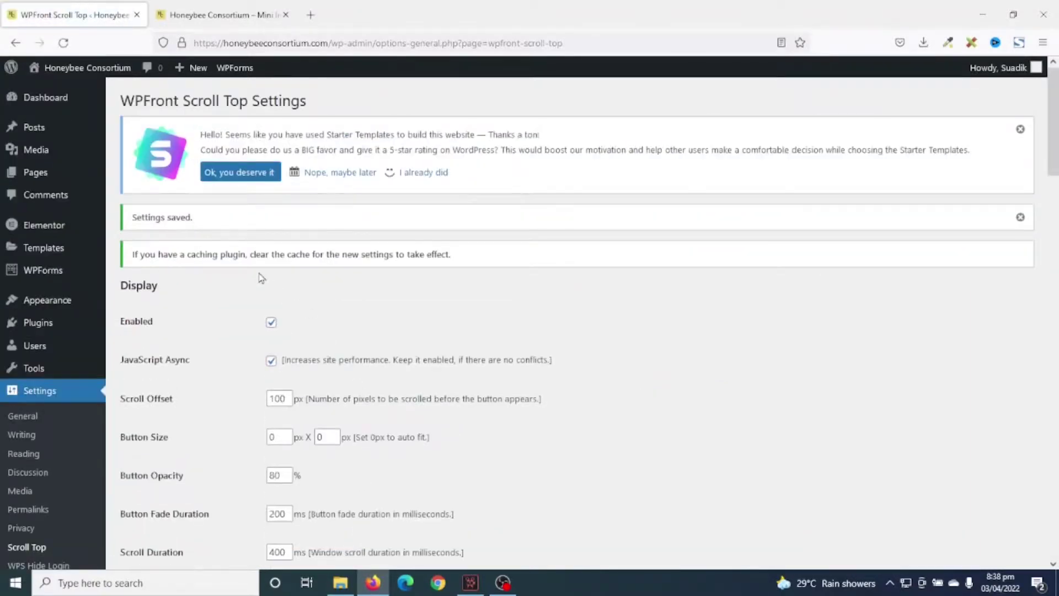
Reload the Honeybee Consortium homepage and test the chevron button after scrolling and from Services.
left_click(202, 17)
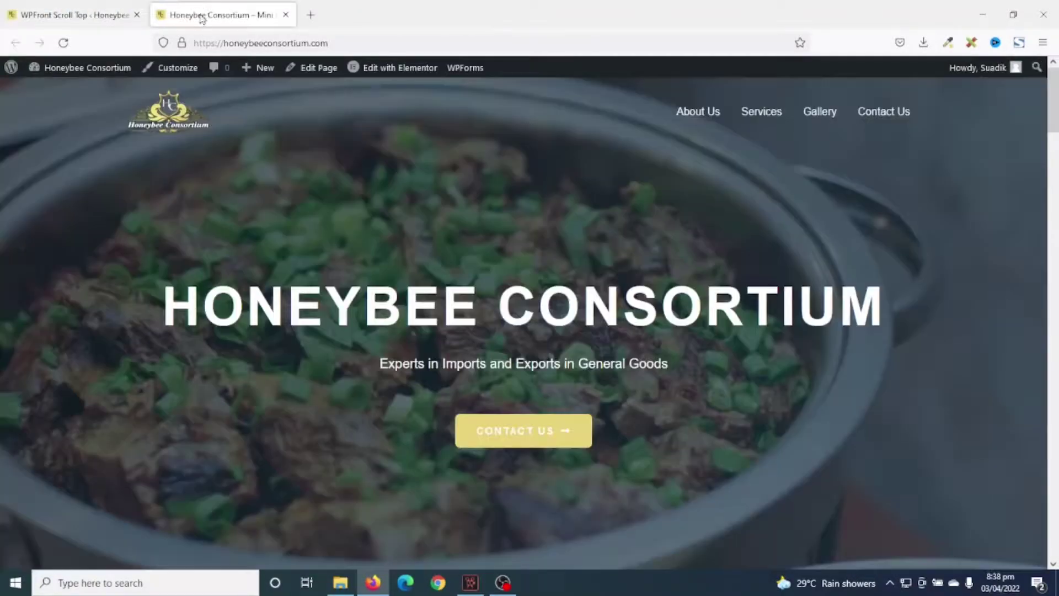
left_click(63, 43)
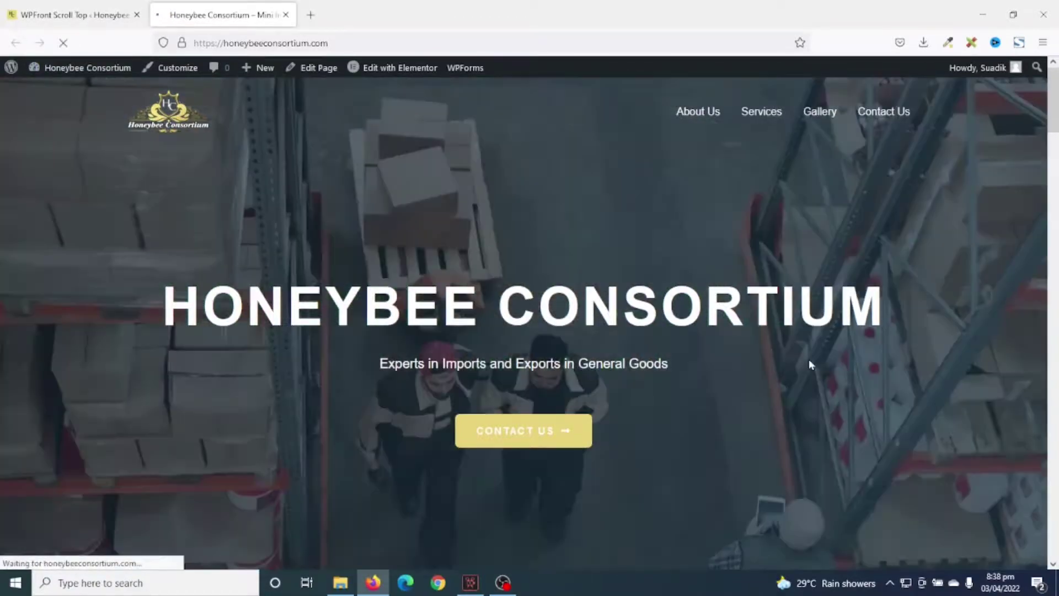
scroll(814, 358, "down", 5)
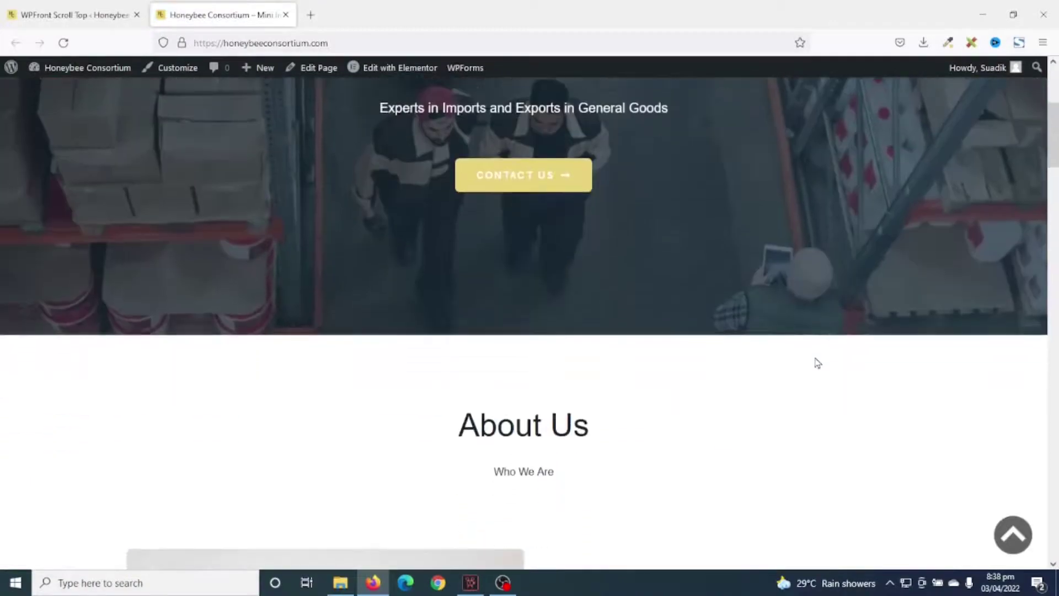
scroll(977, 561, "up", 3)
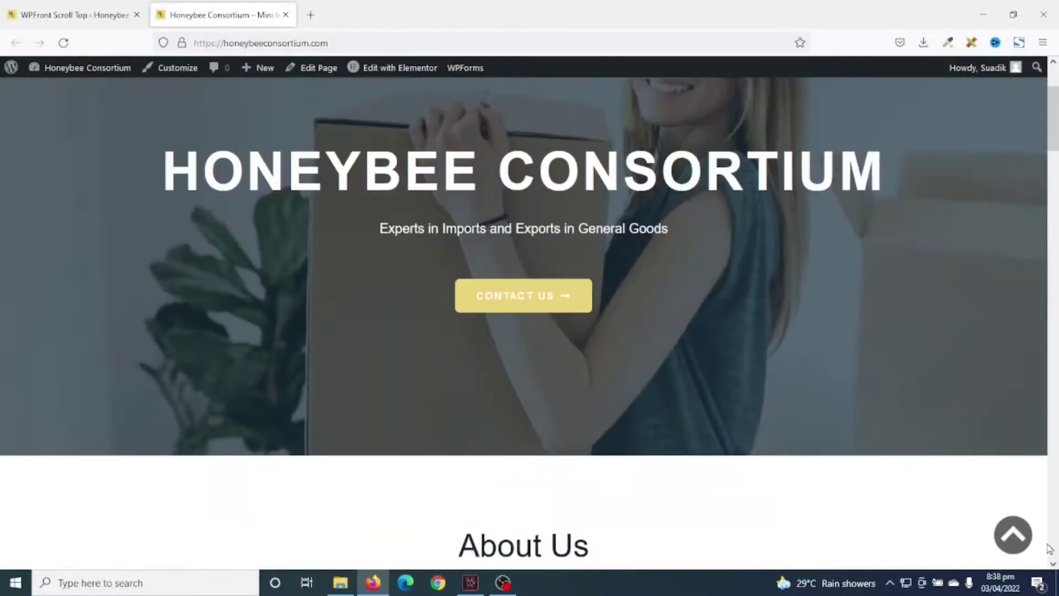
scroll(983, 546, "down", 2)
left_click(1012, 534)
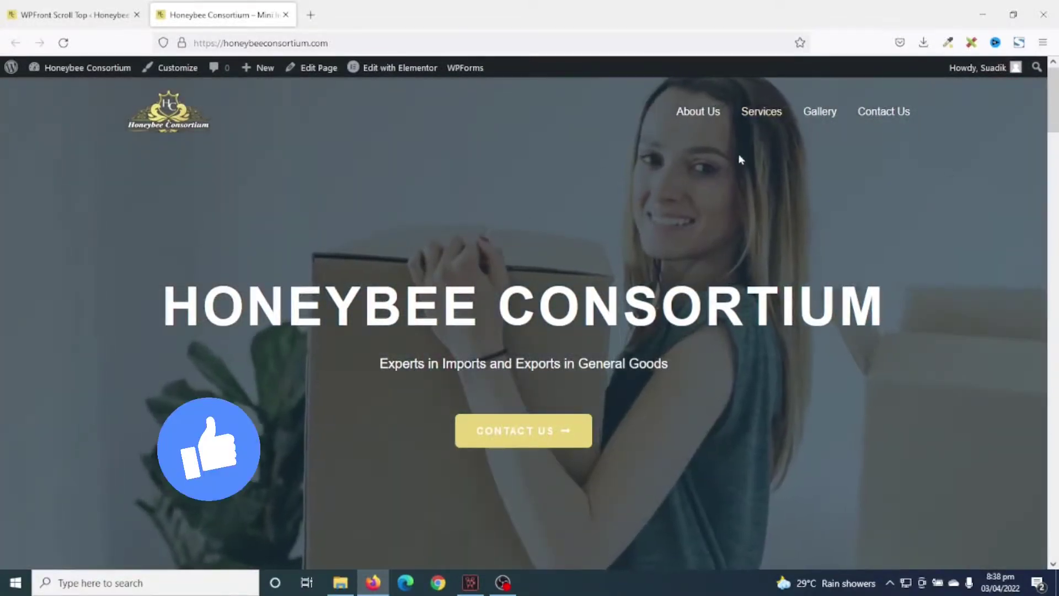
left_click(764, 118)
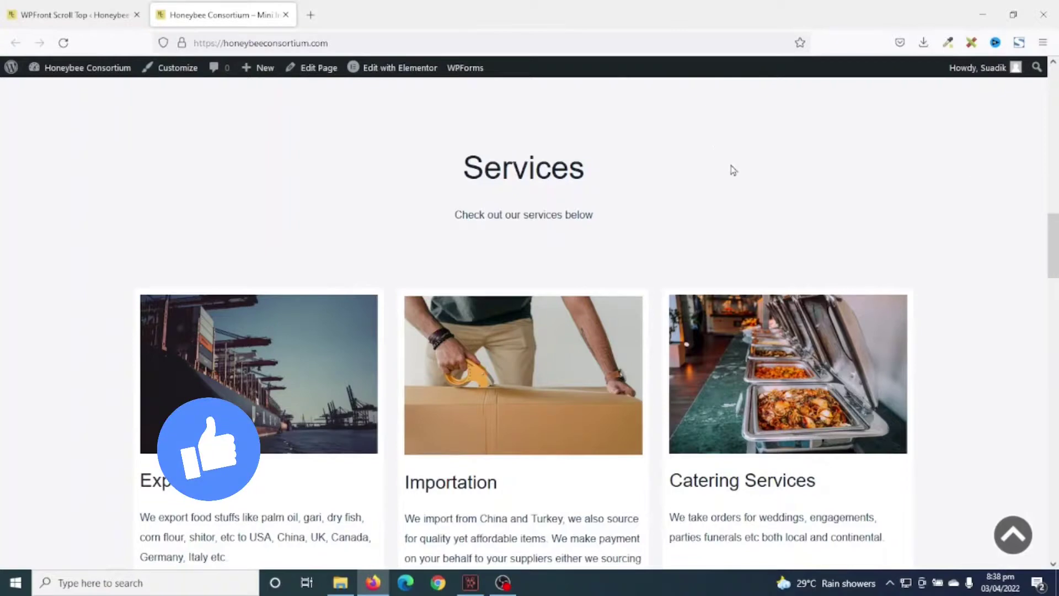
left_click(1012, 534)
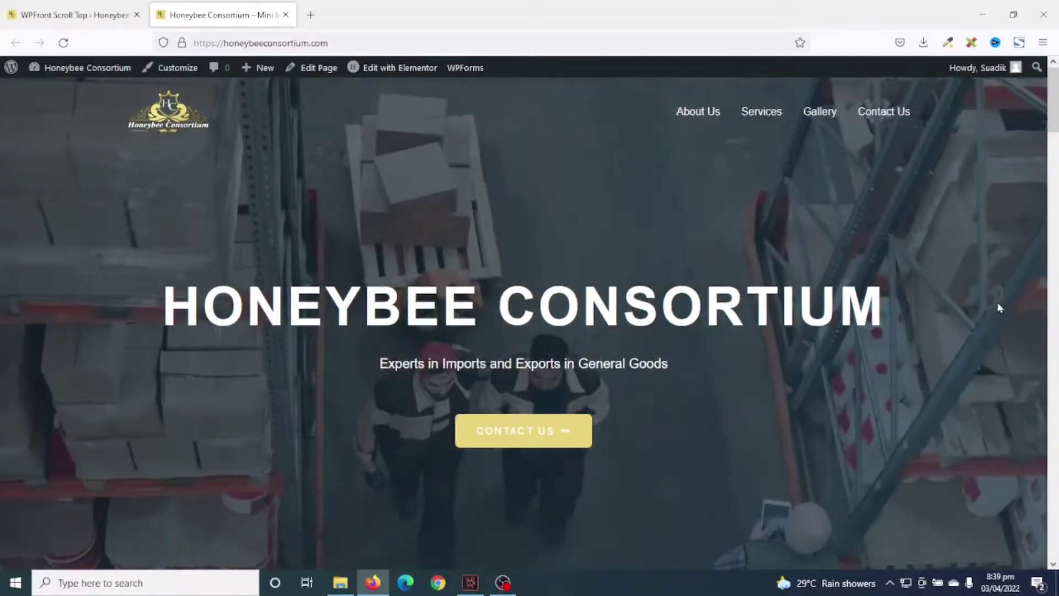
Return to the top with the chevron from a scroll, Gallery and Contact Us, then jump to About Us.
scroll(997, 303, "down", 5)
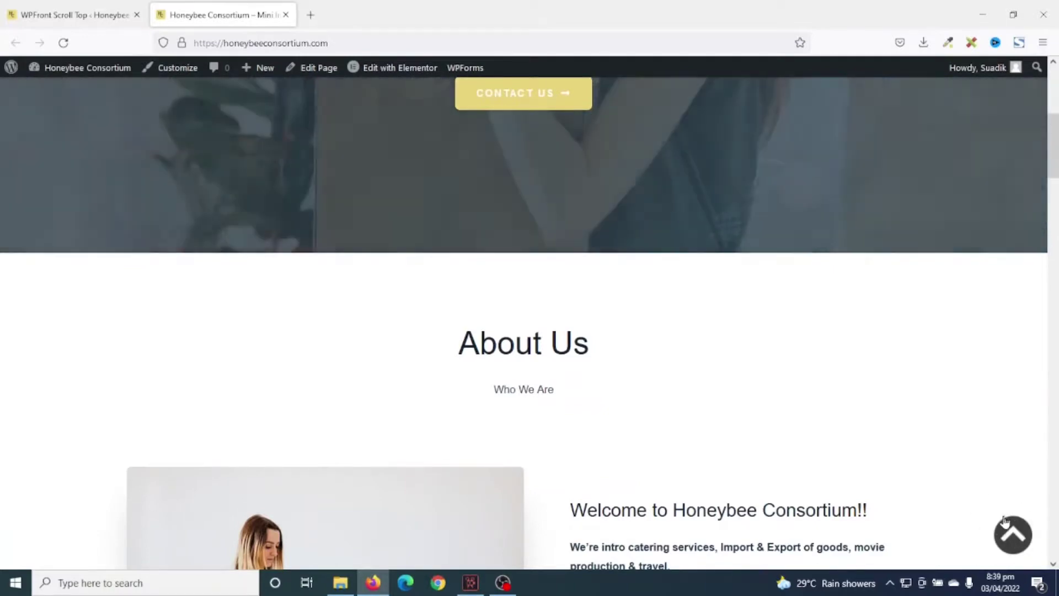
left_click(1011, 534)
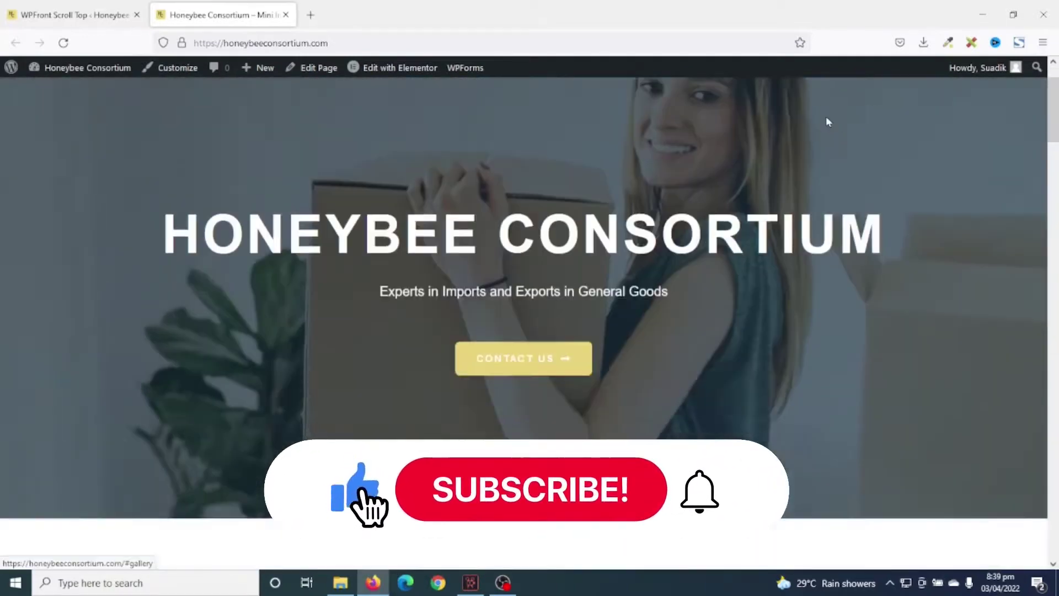
left_click(825, 116)
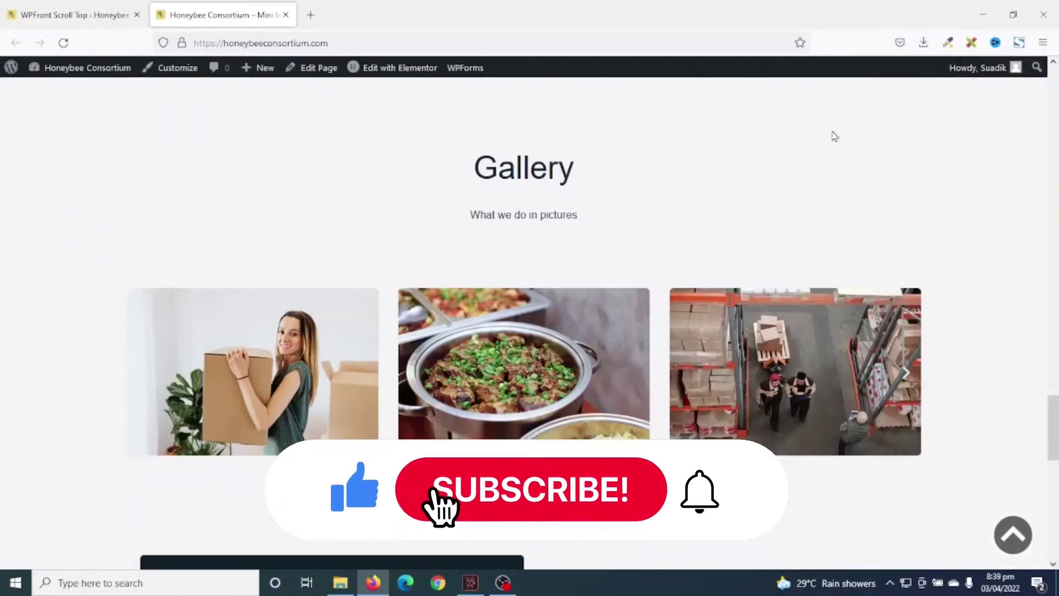
left_click(1011, 545)
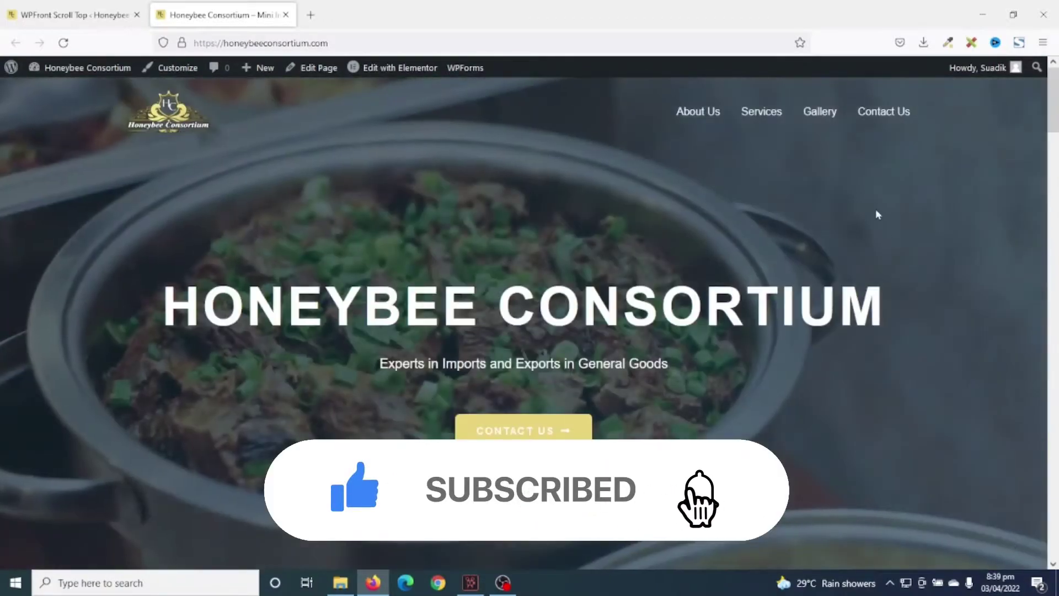
left_click(878, 114)
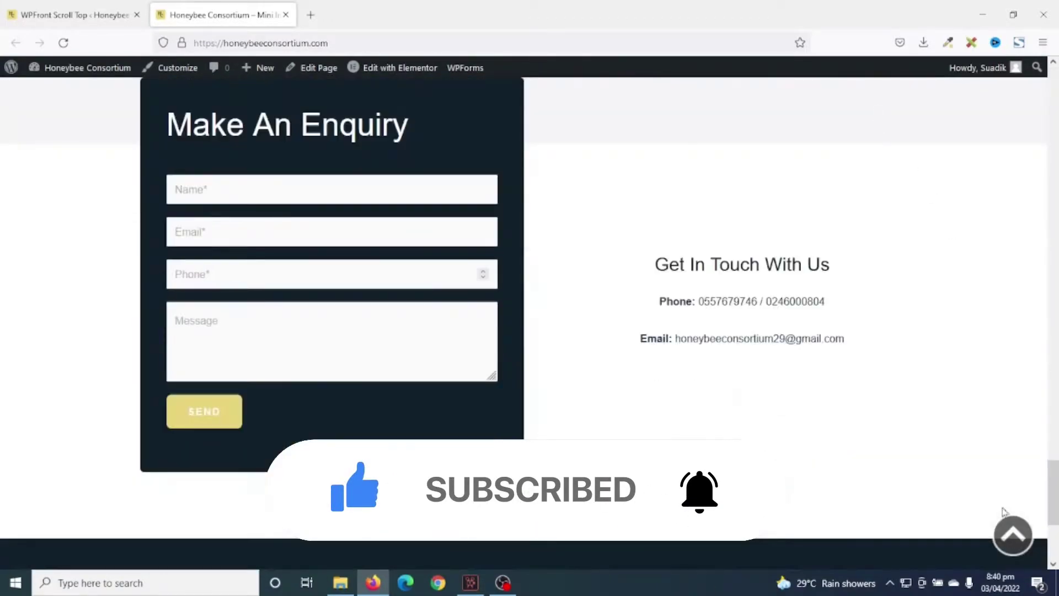
left_click(1015, 536)
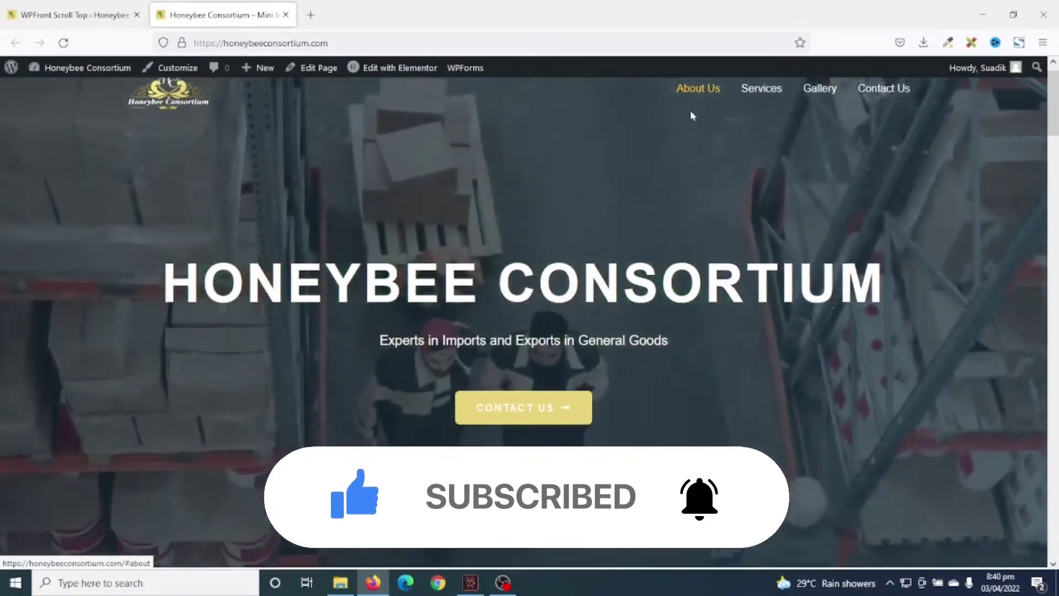
left_click(692, 116)
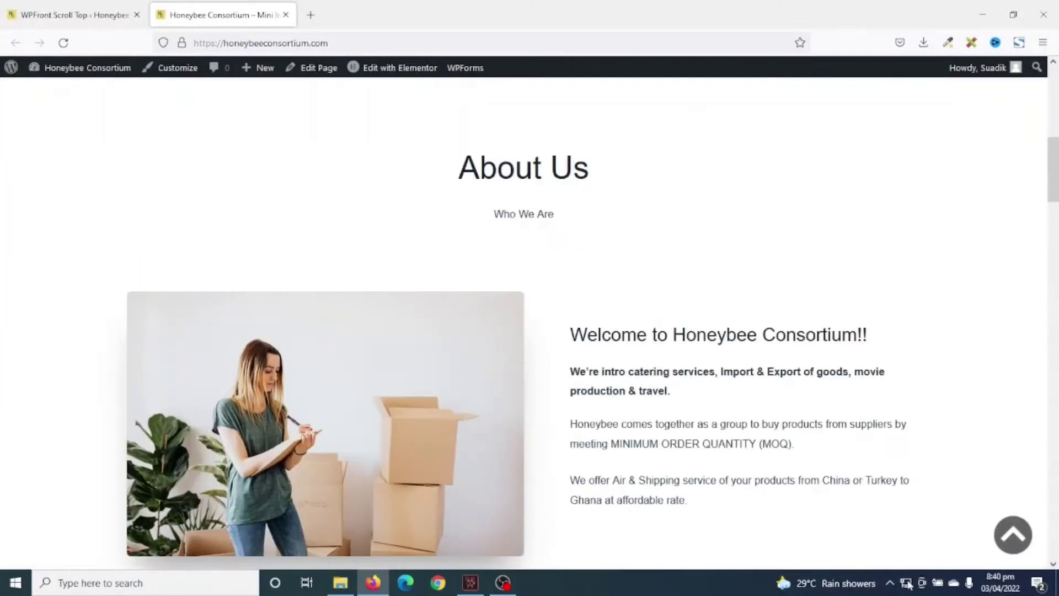